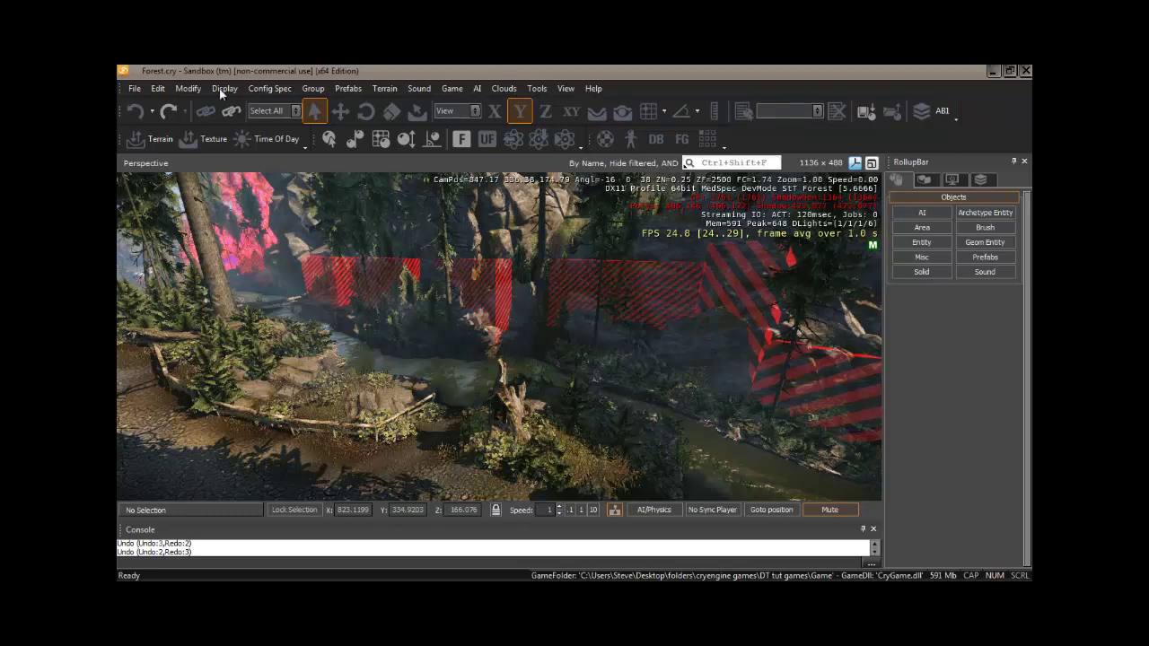
pyautogui.click(158, 88)
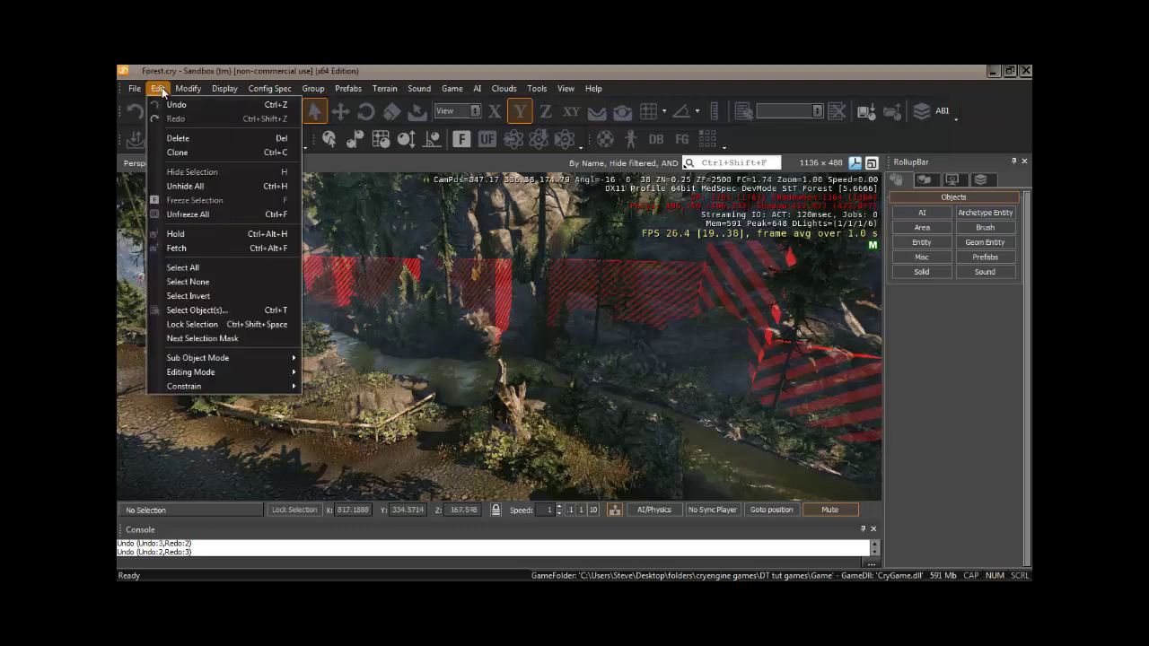
pyautogui.moveTo(223, 87)
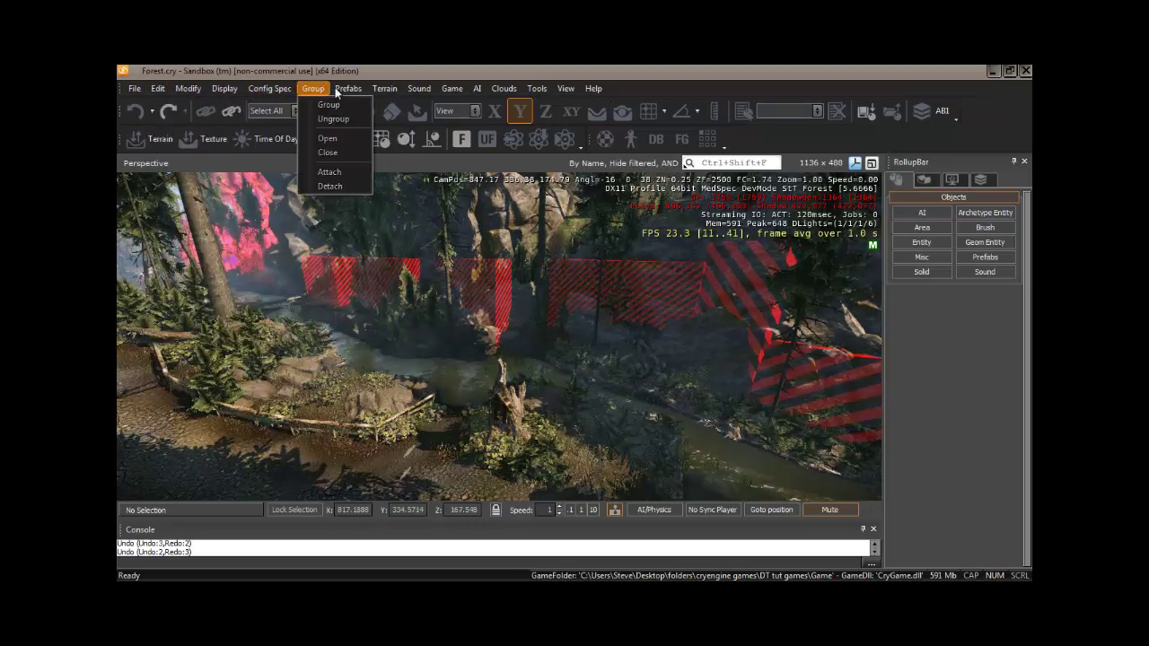
pyautogui.moveTo(388, 90)
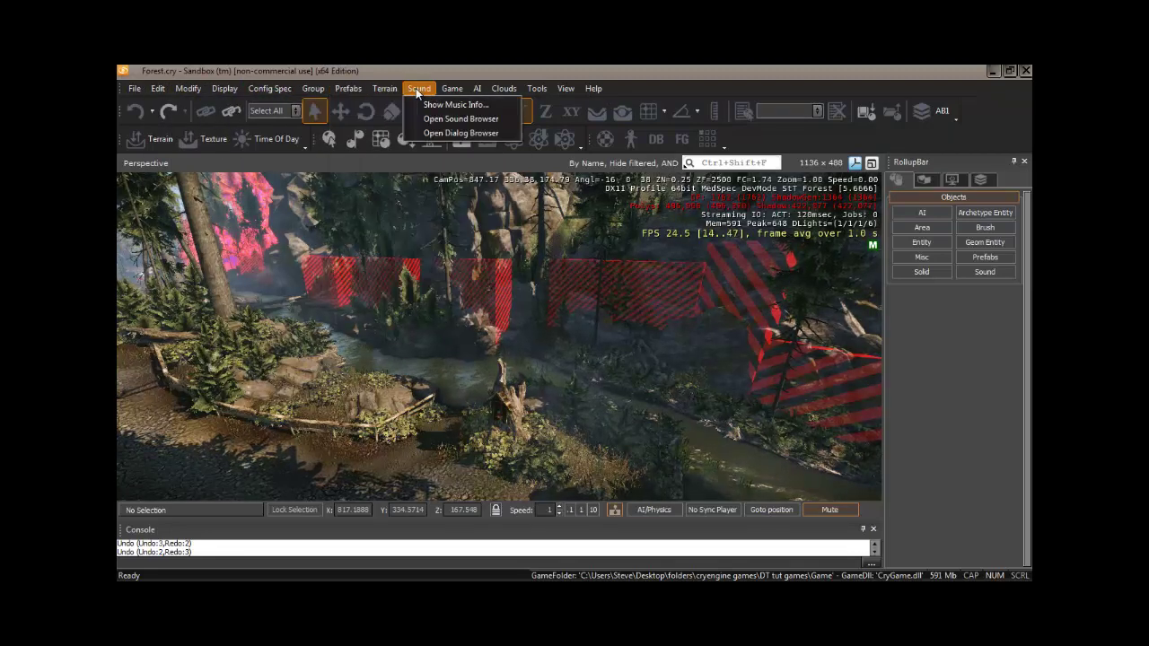
pyautogui.moveTo(460, 89)
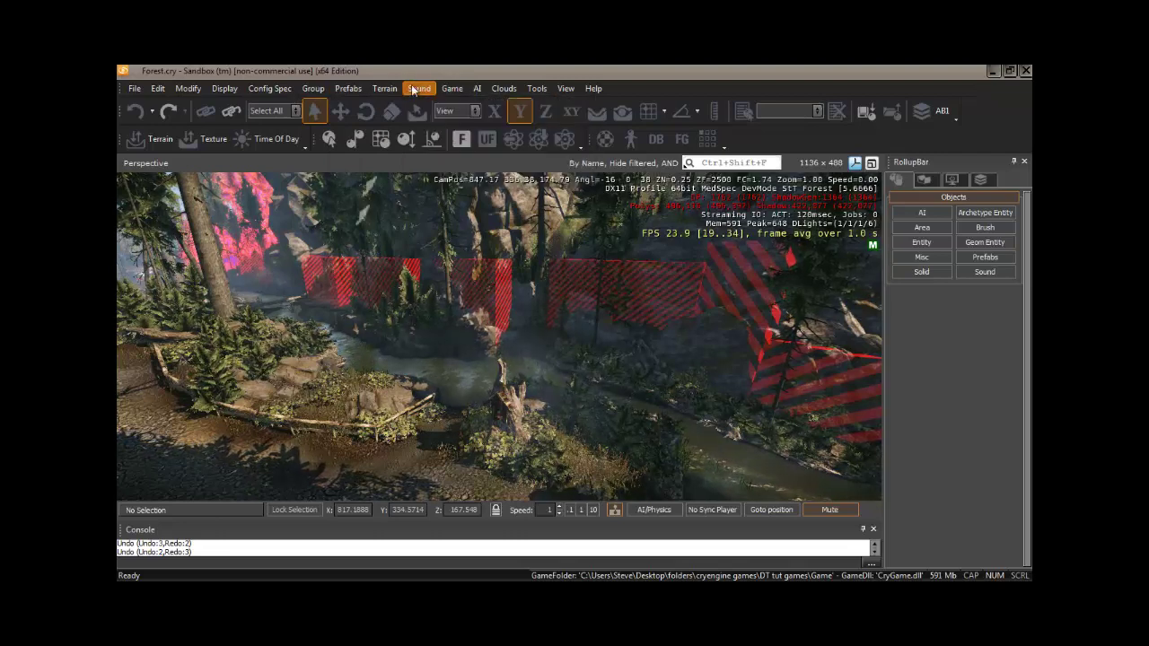
pyautogui.moveTo(314, 89)
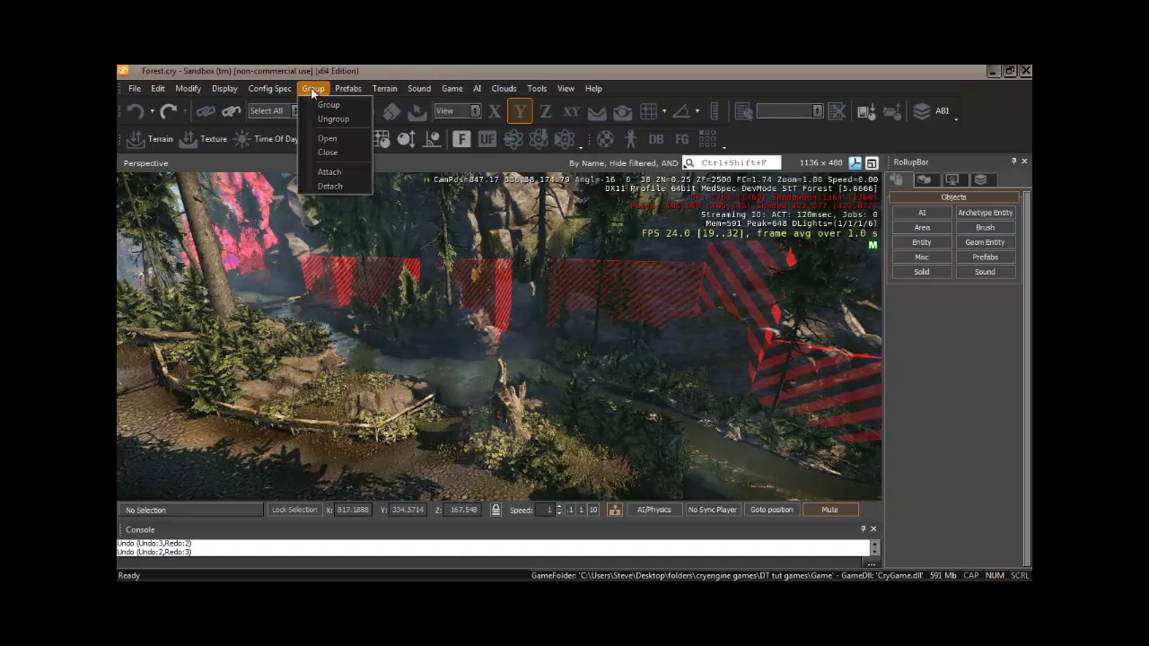
pyautogui.moveTo(266, 91)
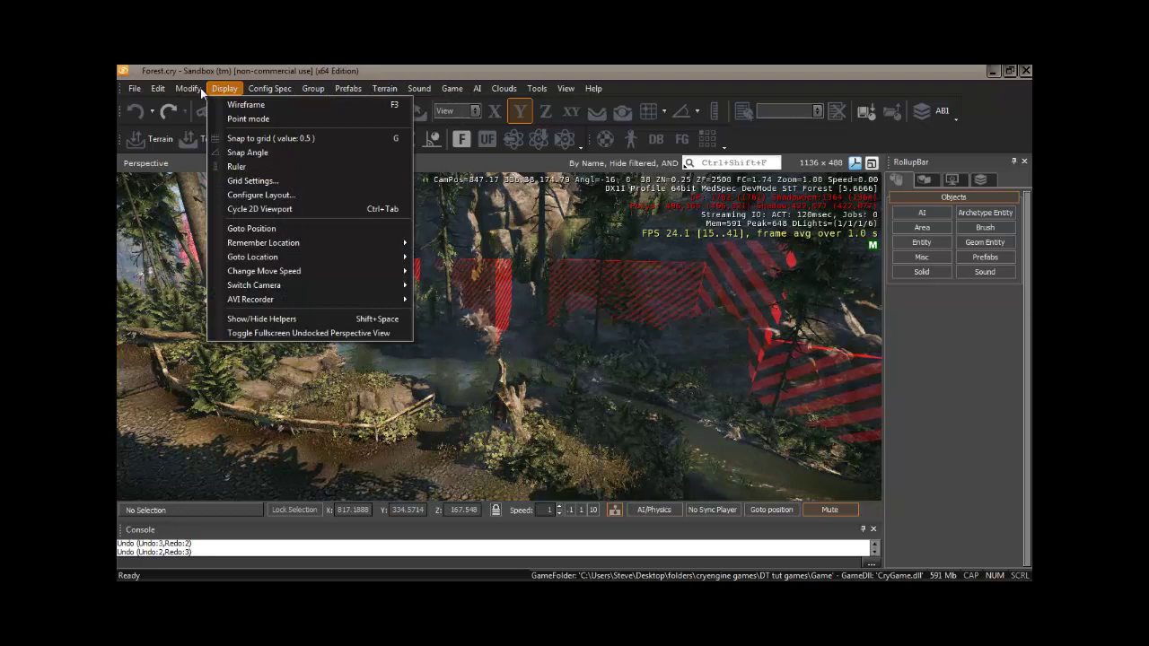
pyautogui.click(617, 166)
pyautogui.hotkey('alt', 'd')
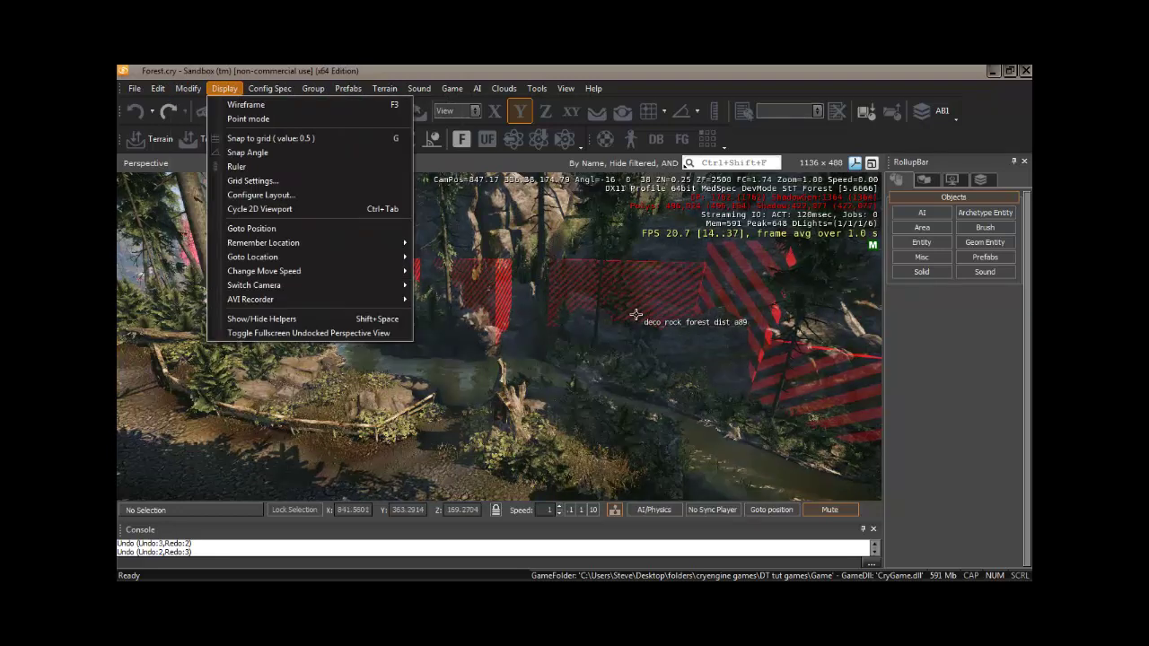
pyautogui.click(668, 87)
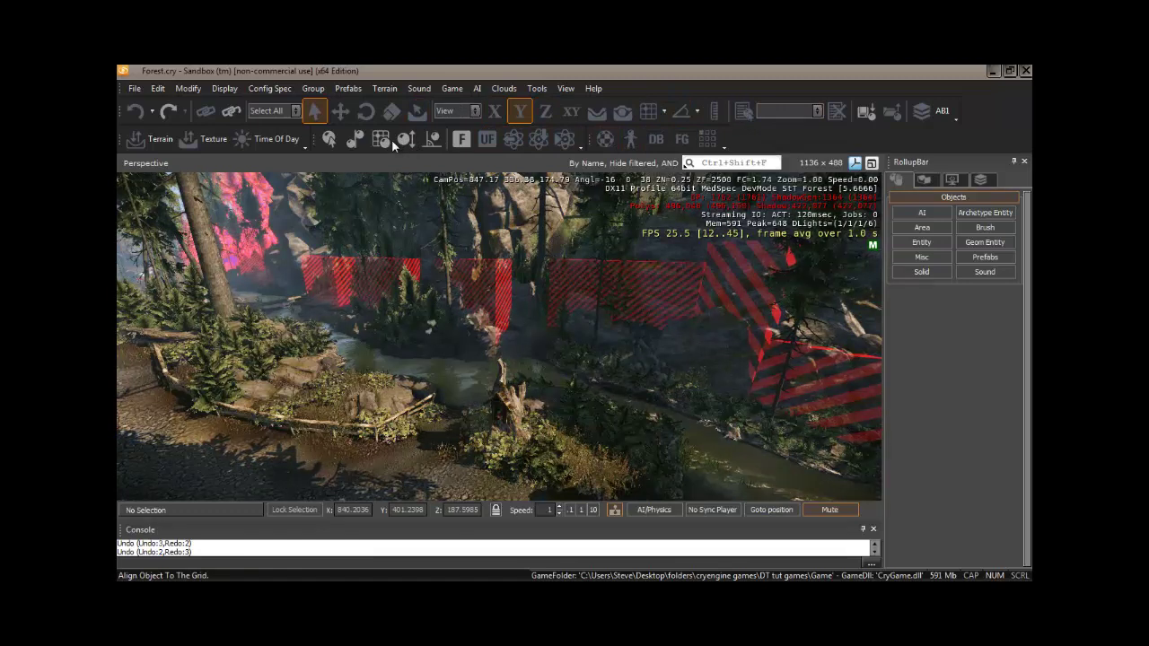
# - Show the Standard toolbar and dock it at the end of the second toolbar row
pyautogui.rightClick(777, 141)
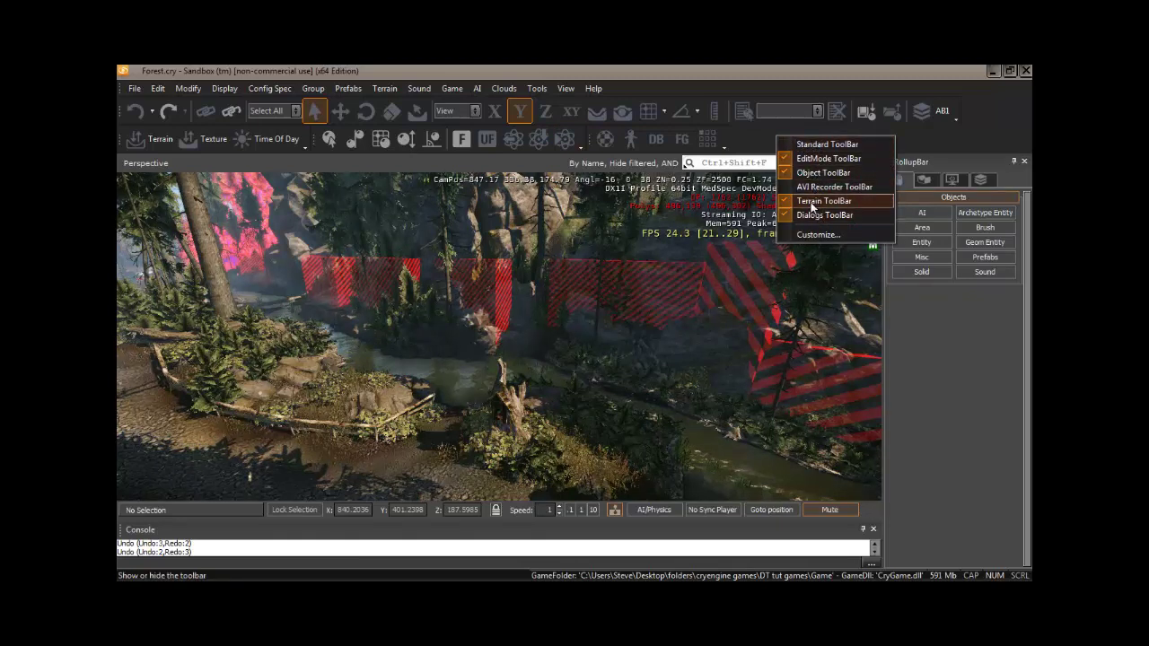
pyautogui.click(814, 145)
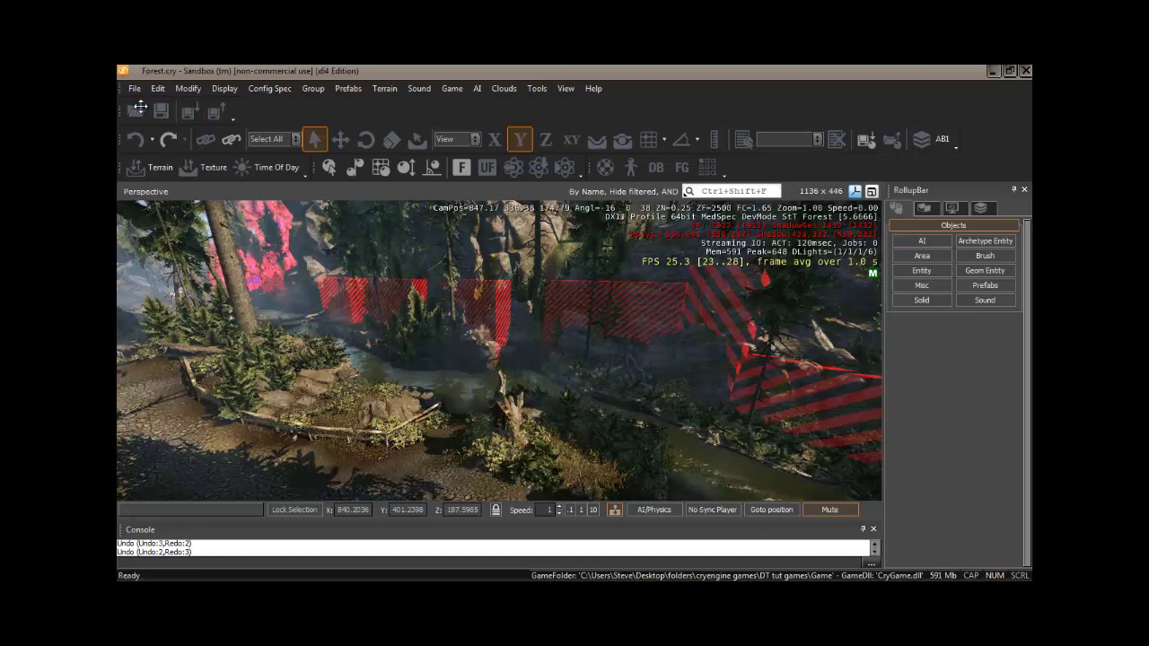
pyautogui.moveTo(122, 101); pyautogui.dragTo(739, 135)
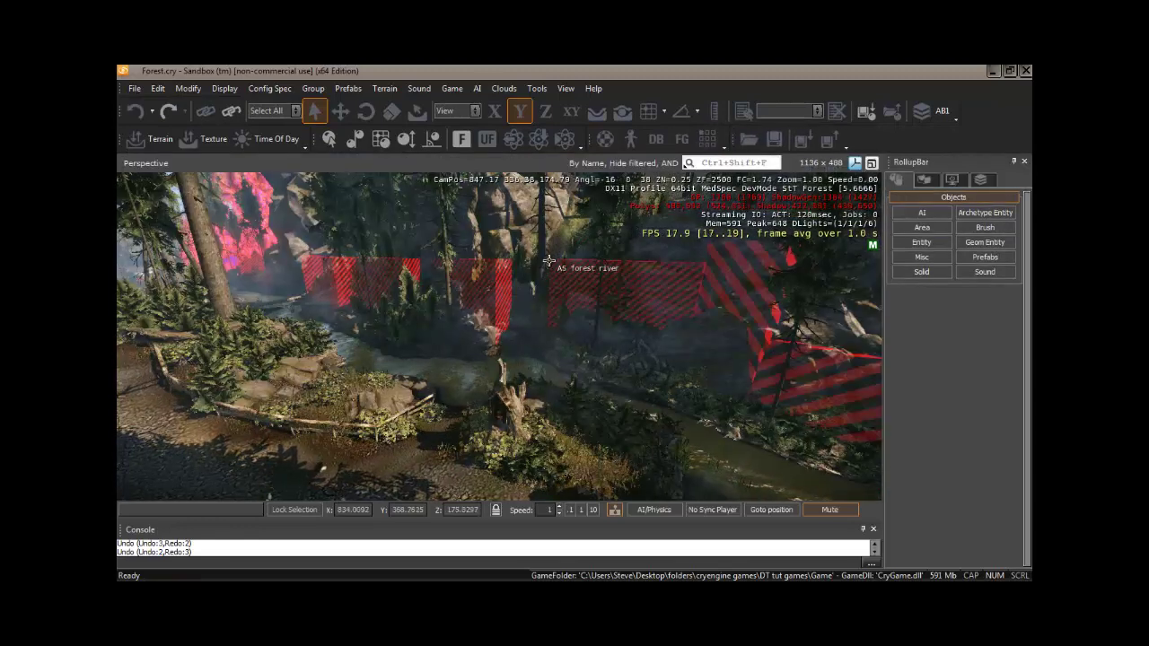
# - Hide the Standard toolbar from the toolbar area
pyautogui.rightClick(870, 135)
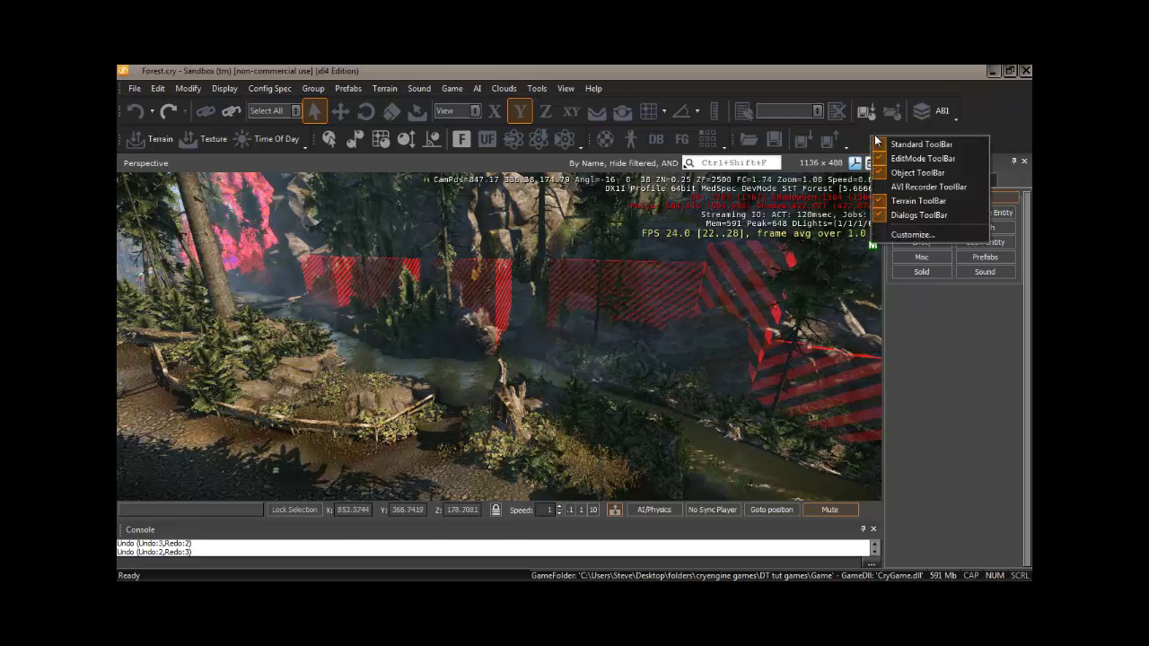
pyautogui.click(899, 145)
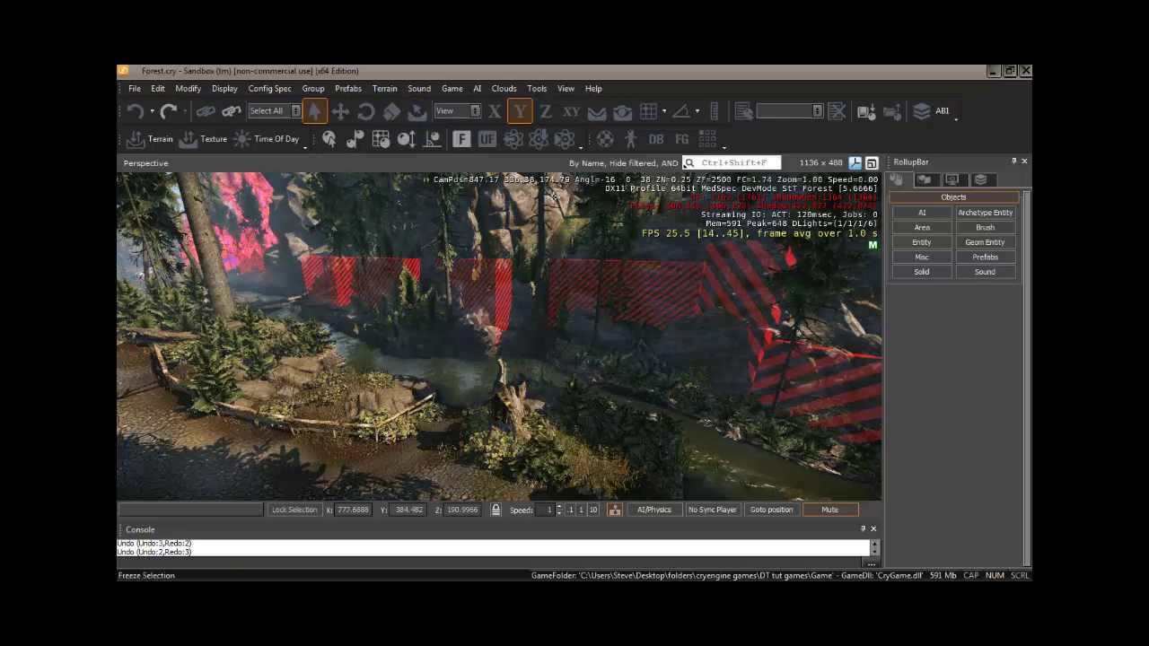
pyautogui.click(512, 113)
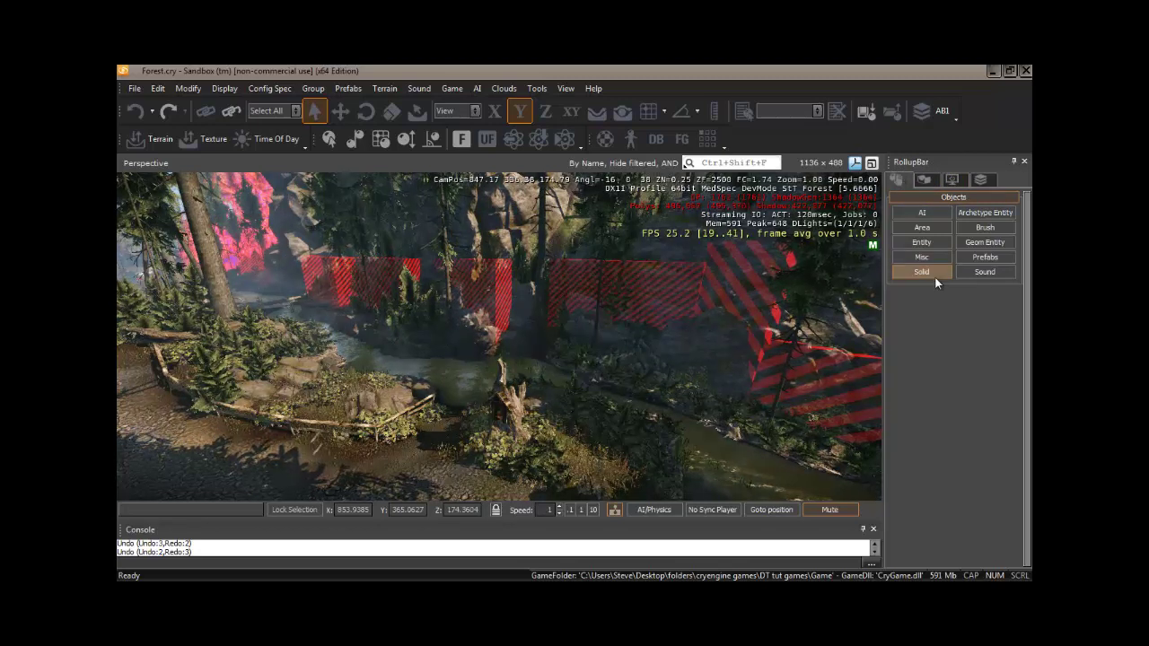
# - Review the terrain tools, the category hiding and render settings, and the level's layer list
pyautogui.click(926, 179)
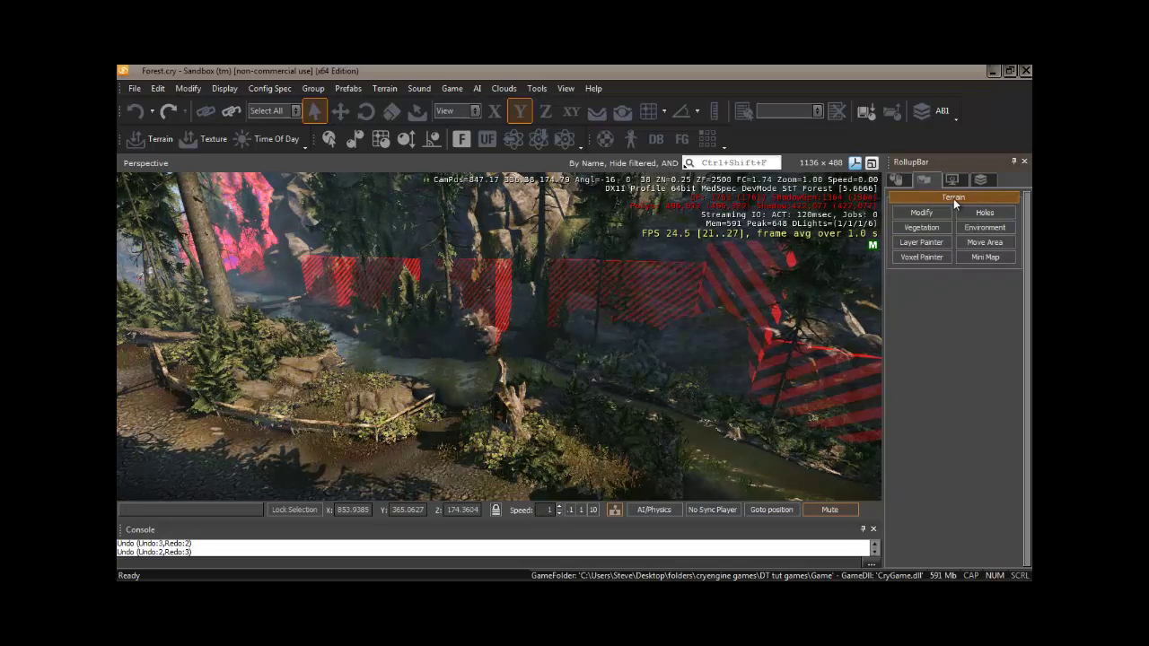
pyautogui.click(953, 178)
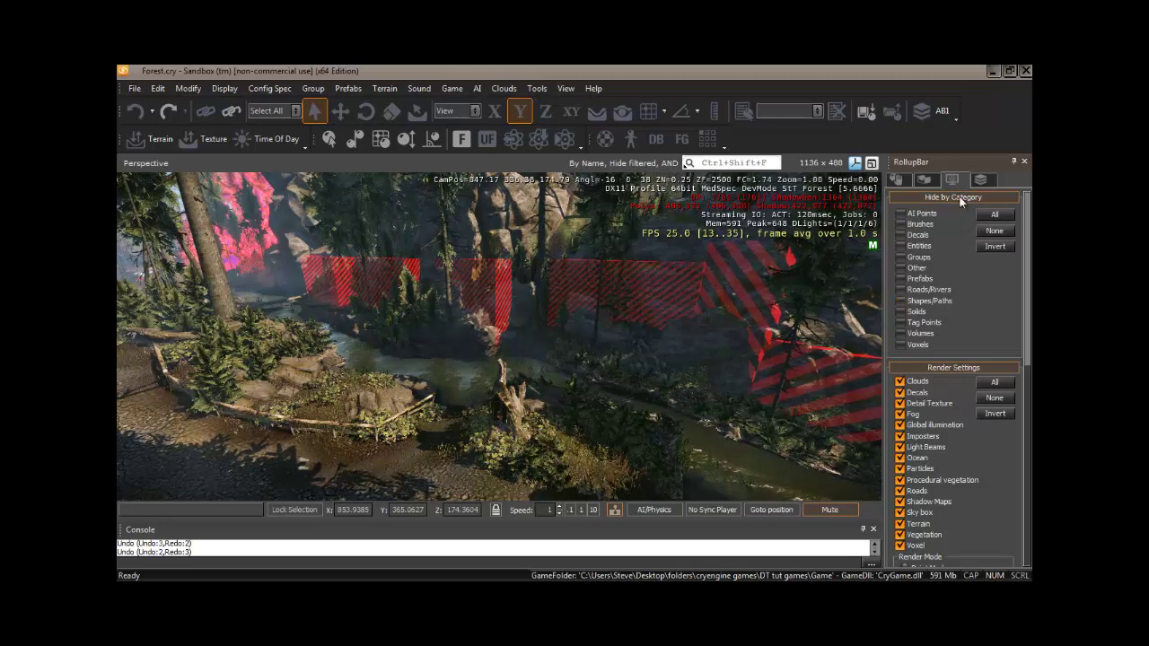
pyautogui.click(982, 178)
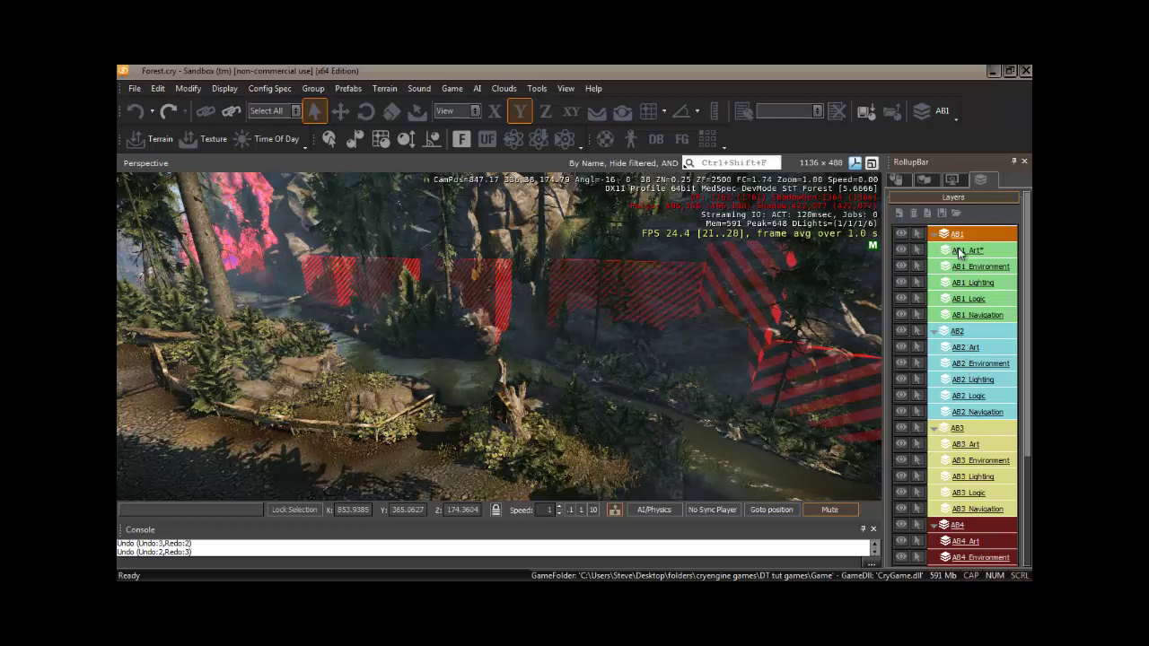
# - Hide the AB1_Art layer and show it again, returning to the object creation categories
pyautogui.click(903, 259)
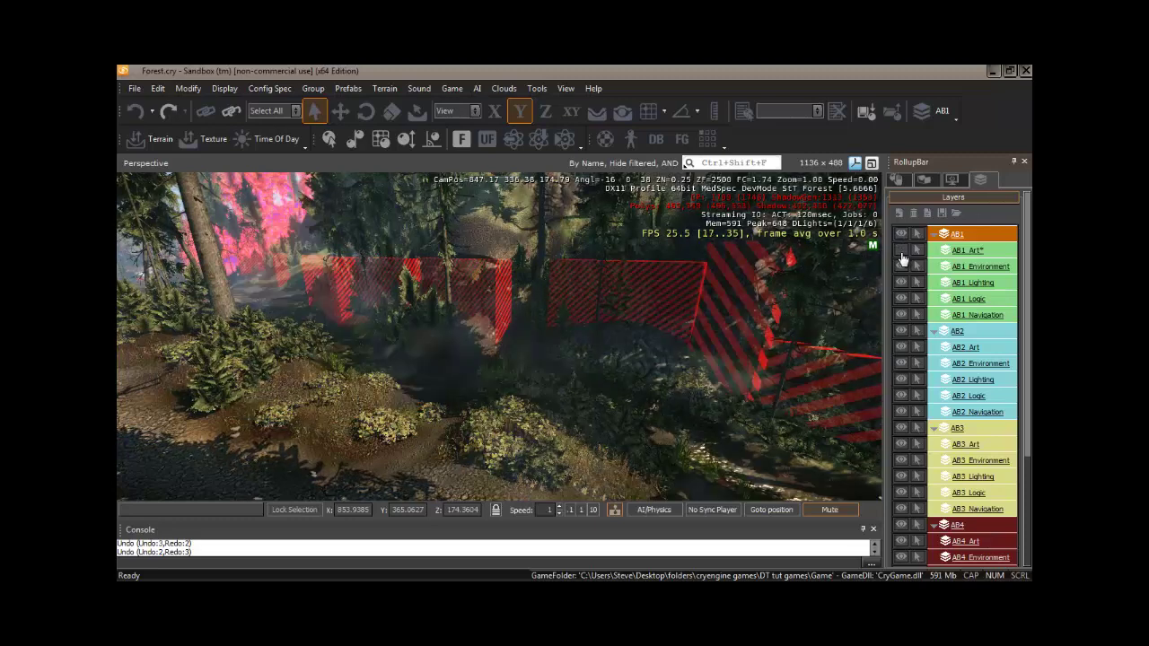
pyautogui.click(903, 259)
pyautogui.click(902, 254)
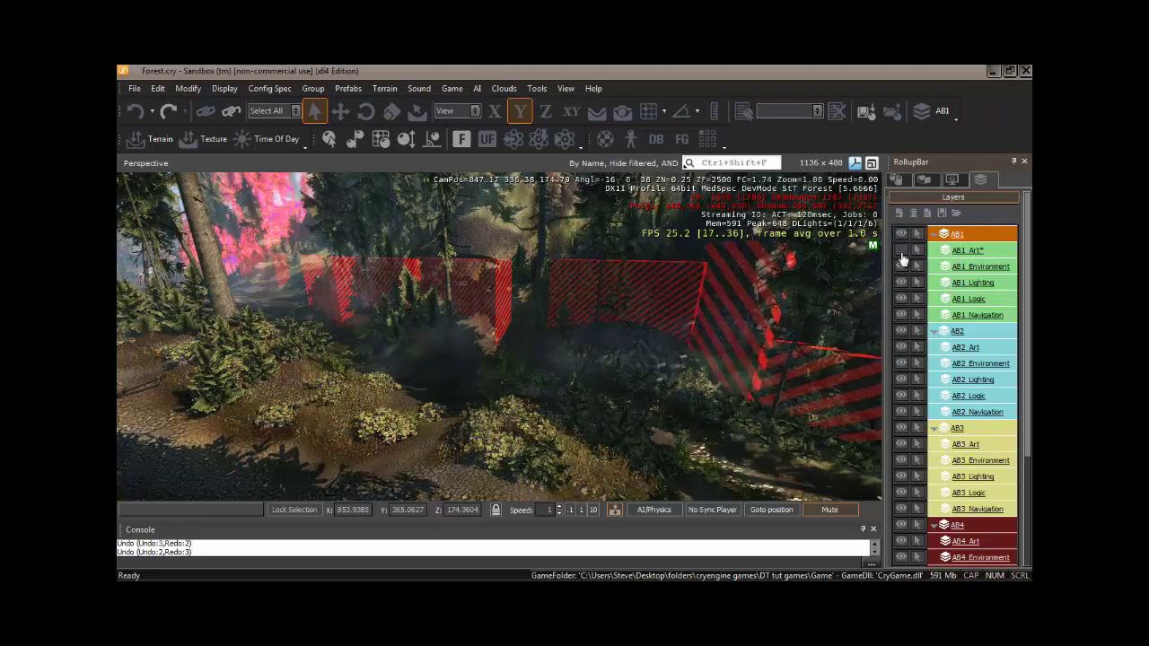
pyautogui.click(904, 254)
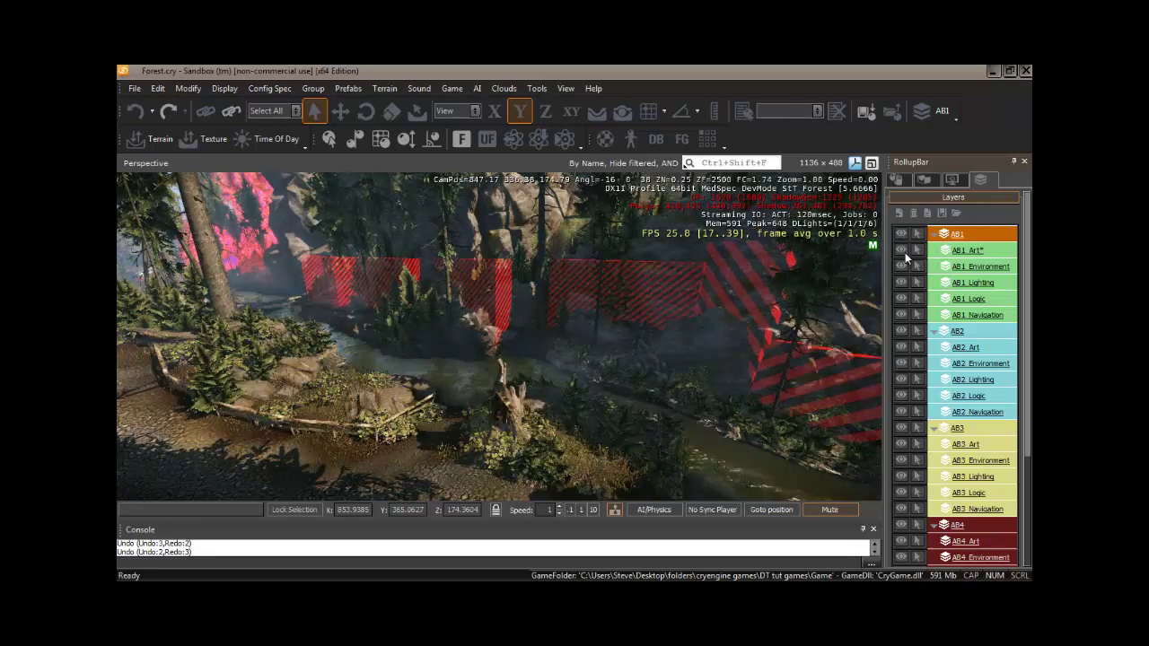
pyautogui.click(897, 181)
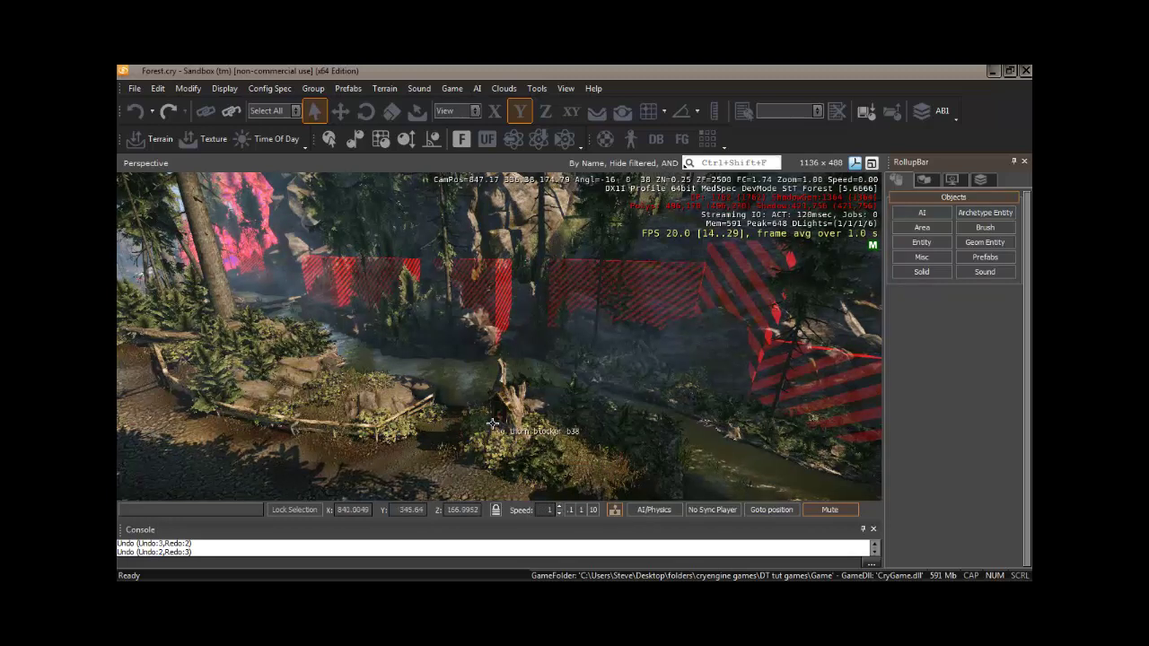
# - Look around and fly the perspective camera through the forest beside the river and path
pyautogui.moveTo(480, 373); pyautogui.dragTo(484, 371, button='right')
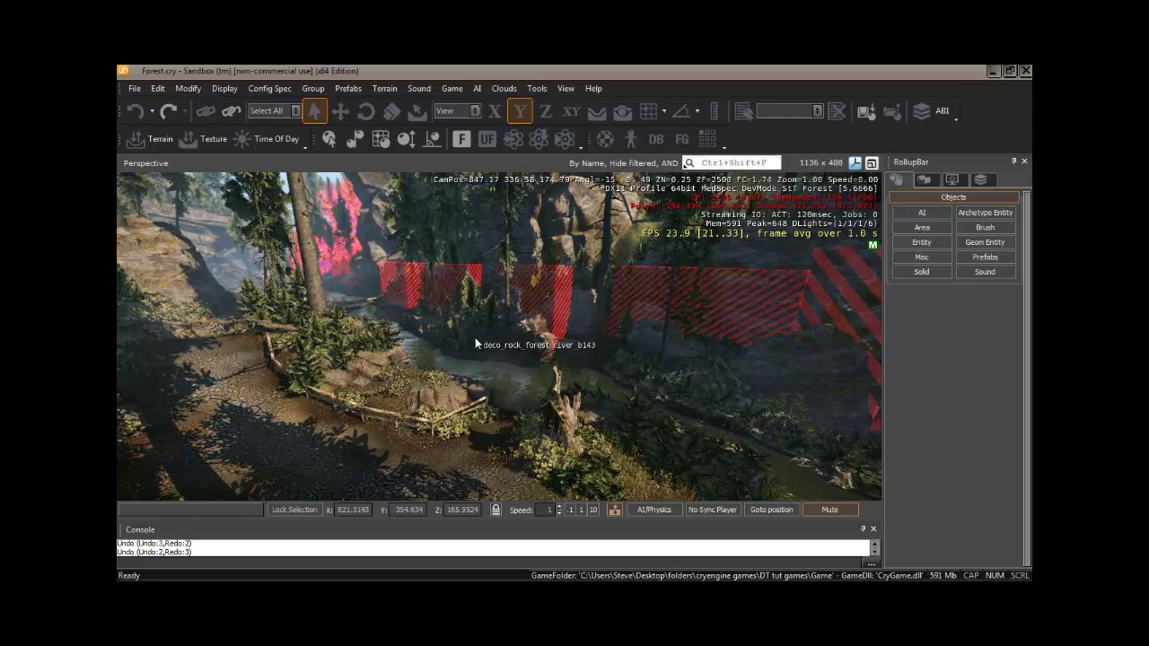
pyautogui.moveTo(476, 338)
pyautogui.mouseDown(button='right')
pyautogui.moveTo(466, 343)
pyautogui.moveTo(475, 338)
pyautogui.mouseUp(button='right')
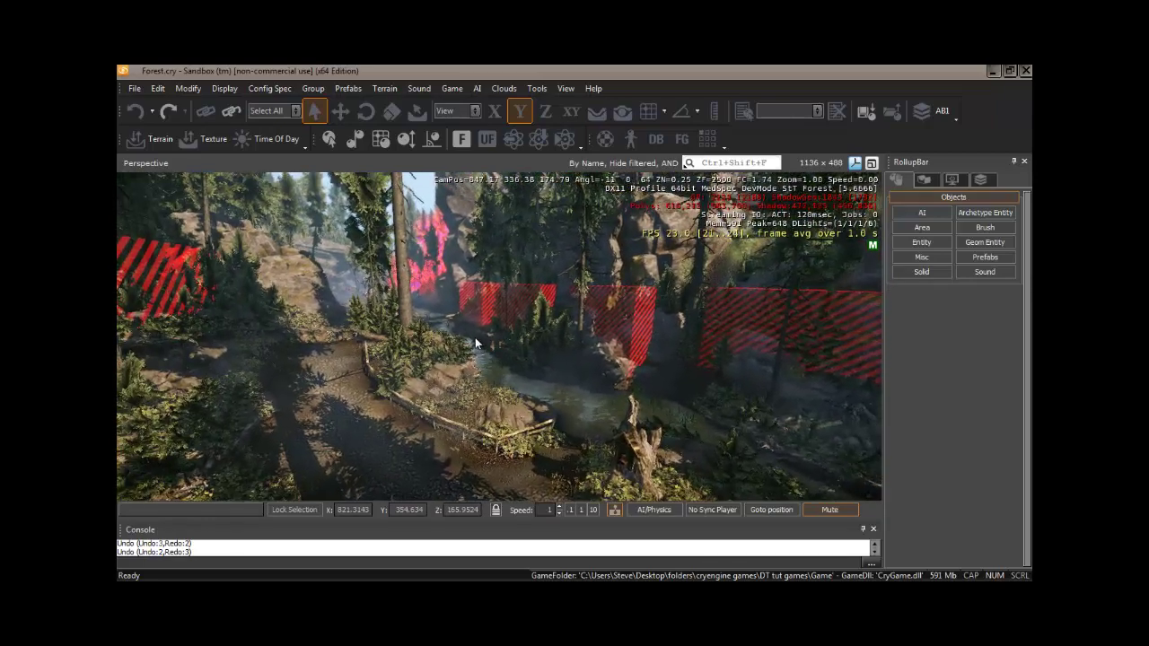
pyautogui.scroll(3, 475, 337)
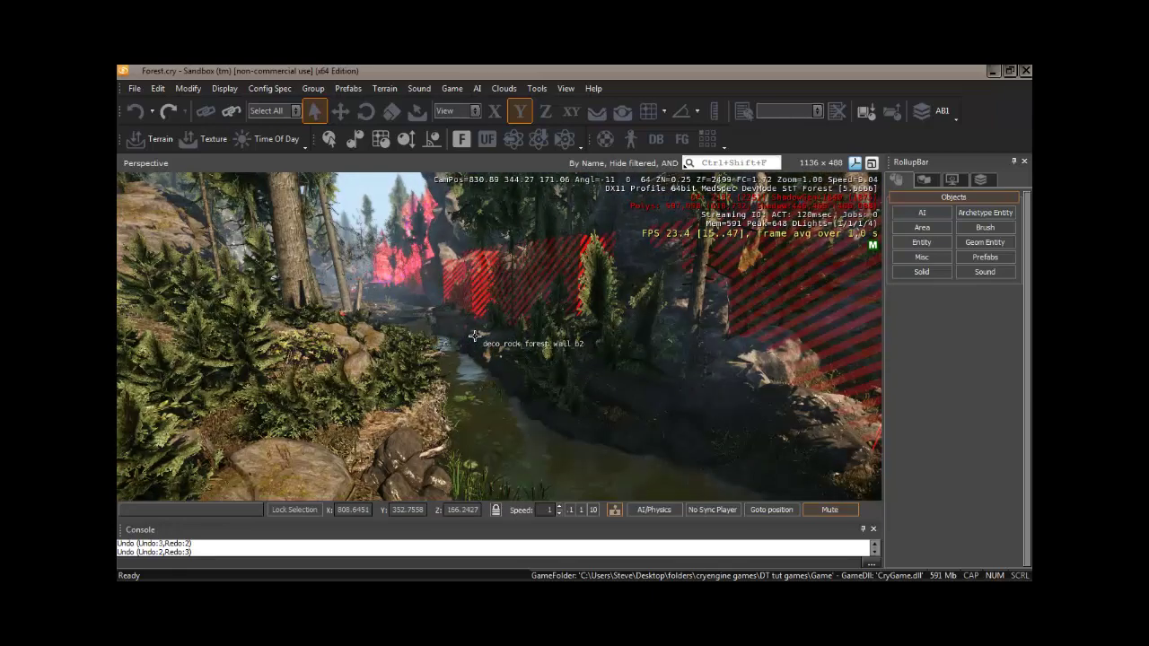
pyautogui.scroll(-3, 475, 338)
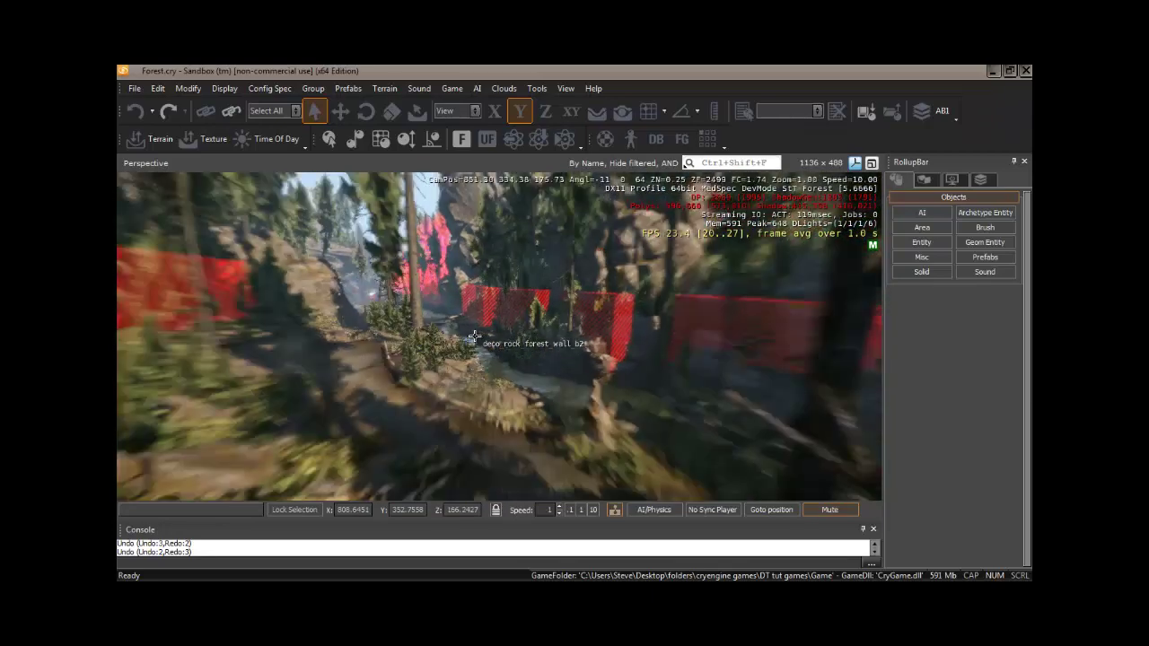
pyautogui.press('a')
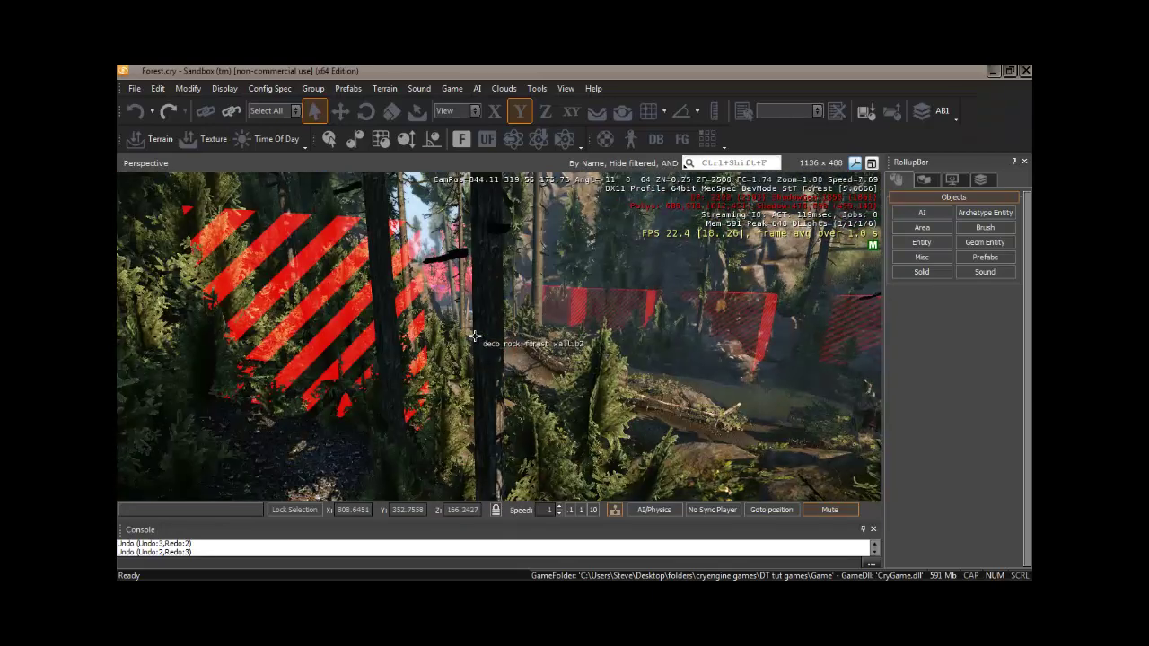
pyautogui.press('d')
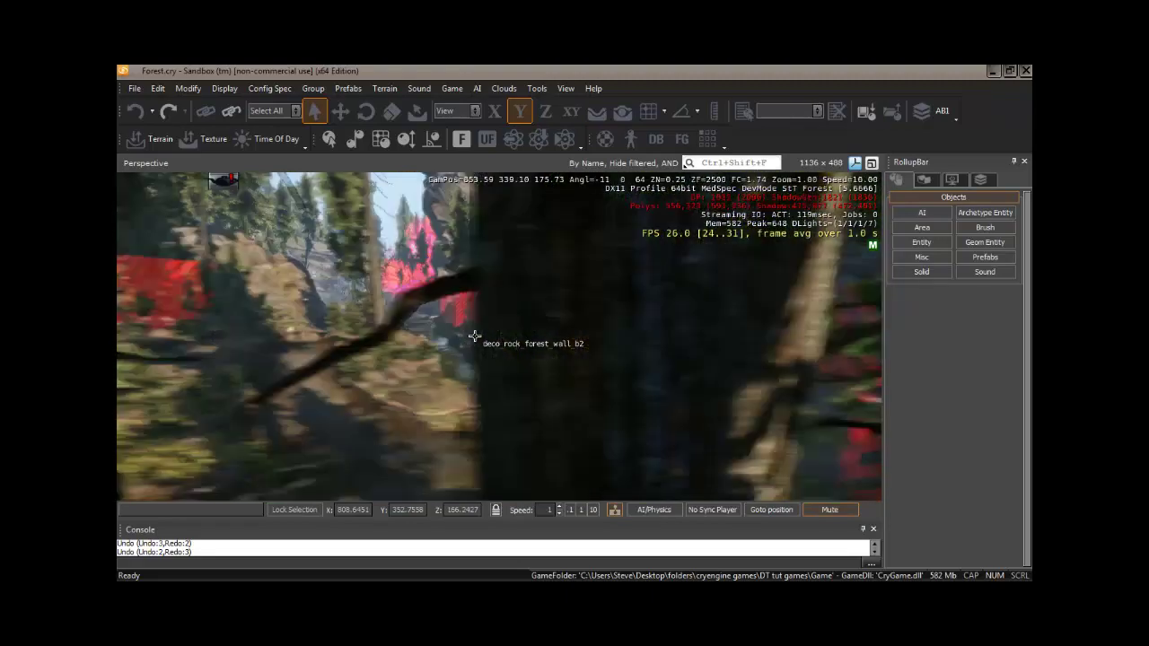
pyautogui.press('a')
pyautogui.moveTo(512, 350)
pyautogui.mouseDown(button='right')
pyautogui.moveTo(510, 364)
pyautogui.moveTo(497, 352)
pyautogui.moveTo(519, 361)
pyautogui.moveTo(508, 355)
pyautogui.mouseUp(button='right')
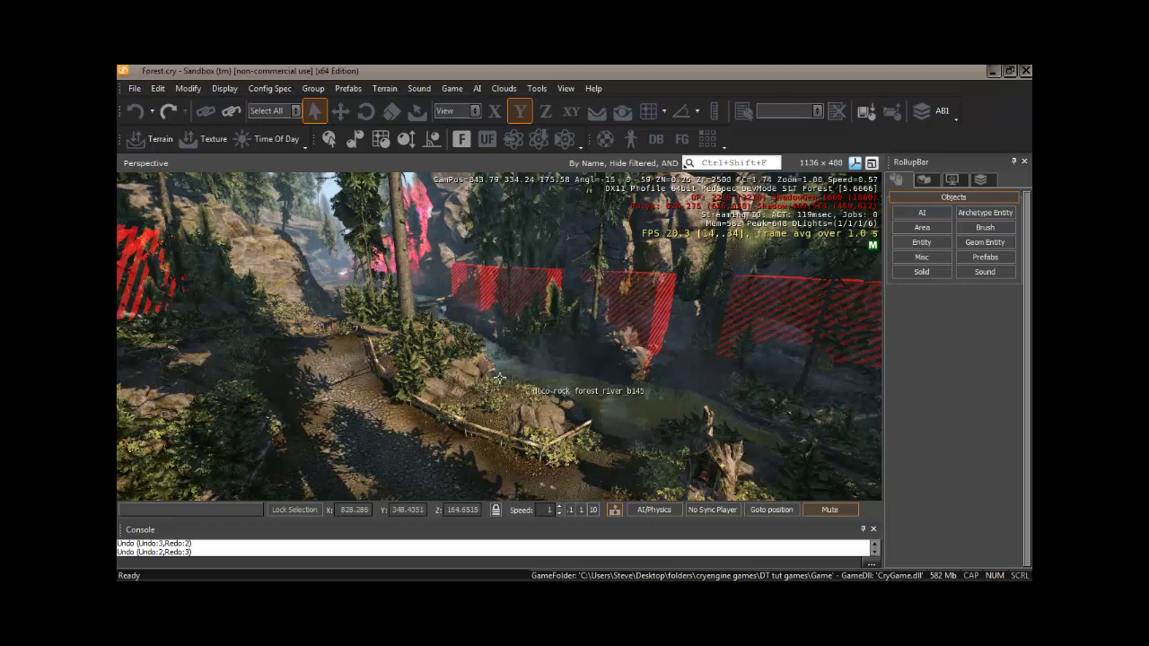
pyautogui.moveTo(500, 378); pyautogui.dragTo(499, 377, button='right')
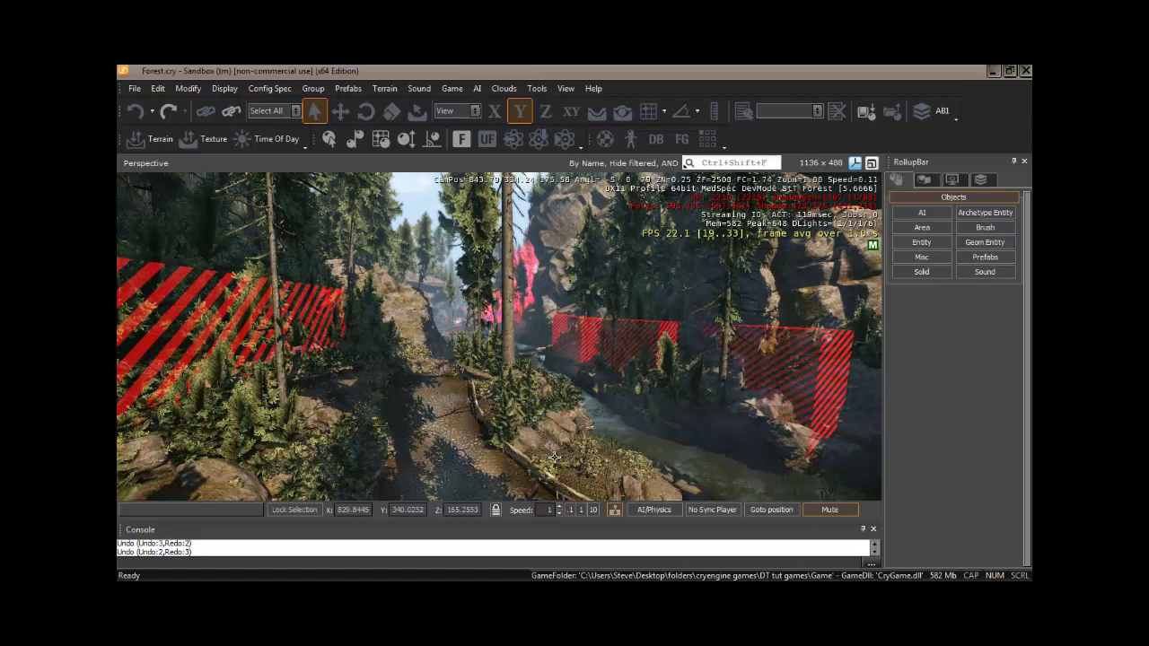
pyautogui.moveTo(520, 384); pyautogui.dragTo(526, 385, button='right')
pyautogui.press('w')
pyautogui.press('s')
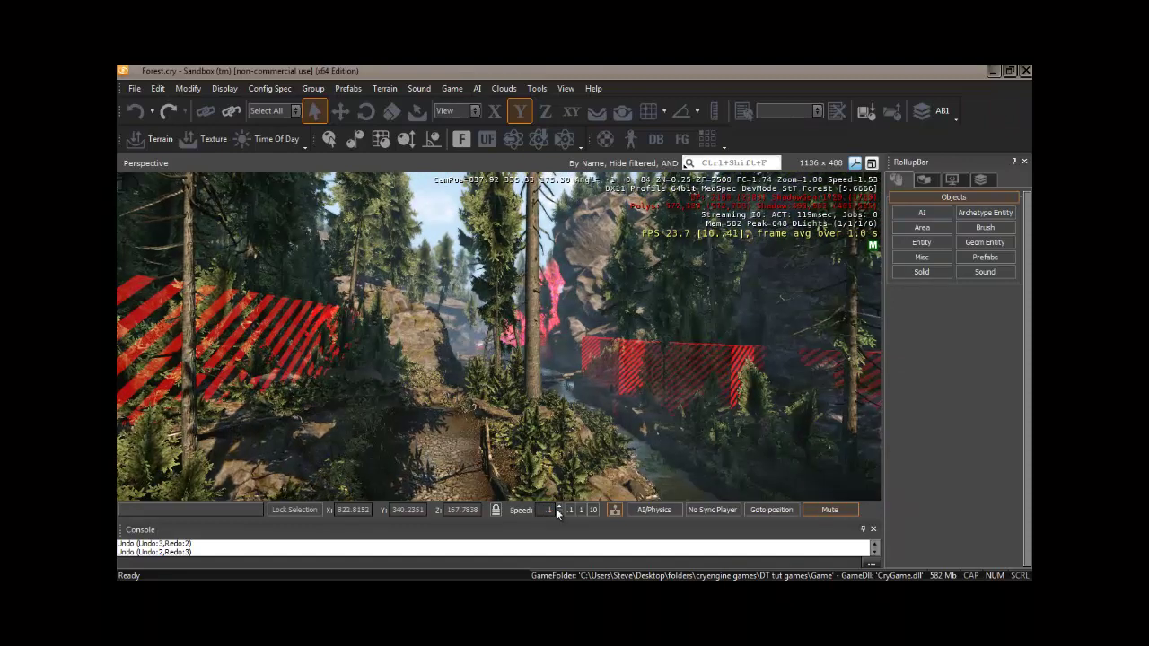
# - Set the camera movement speed to 0.1 and fly forward along the forest path
pyautogui.click(570, 509)
pyautogui.moveTo(567, 434); pyautogui.dragTo(567, 432, button='right')
pyautogui.press('w')
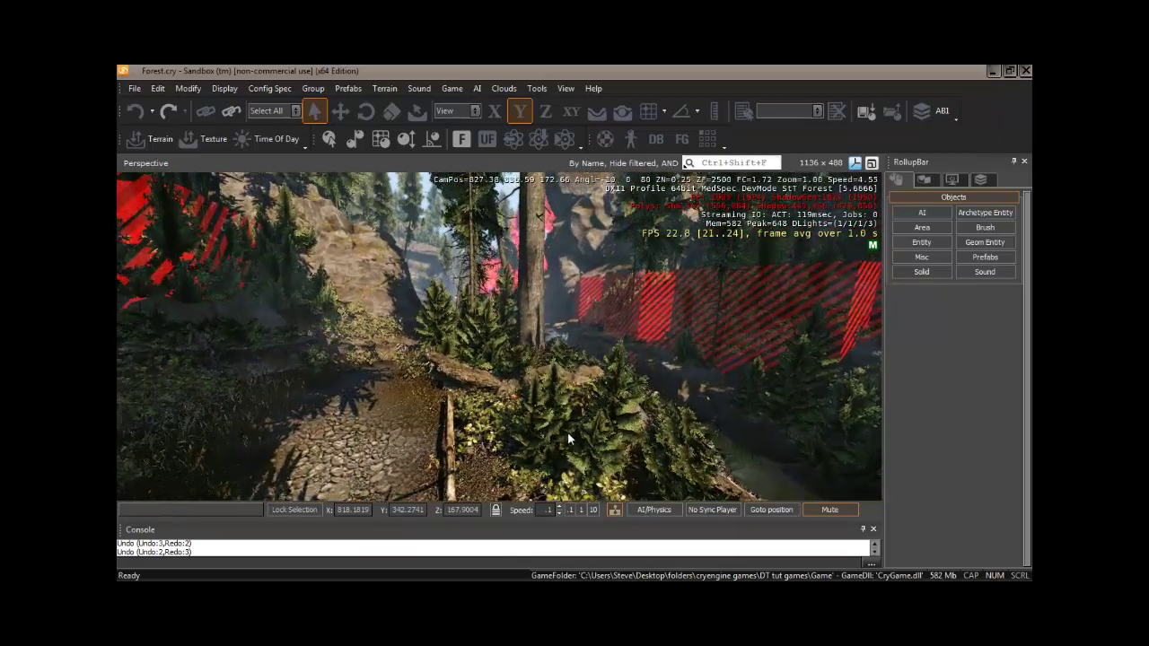
# - Set the camera movement speed to 10 and fly through the forest level
pyautogui.click(547, 509)
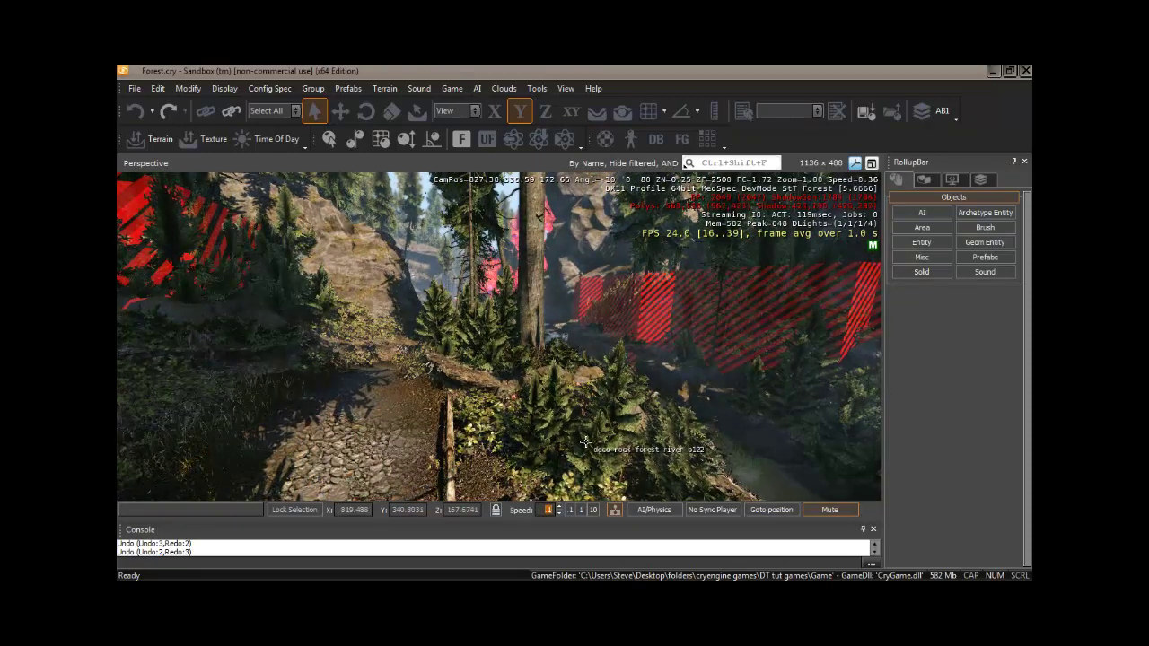
pyautogui.write('10')
pyautogui.press('Return')
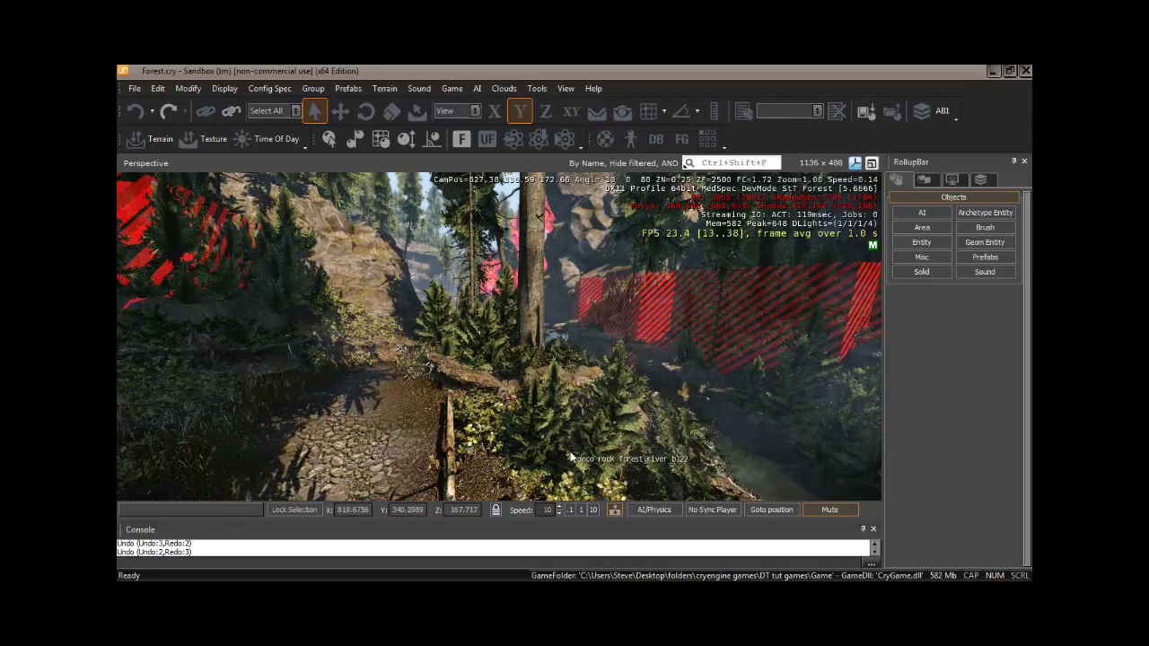
pyautogui.moveTo(571, 458)
pyautogui.mouseDown(button='right')
pyautogui.moveTo(574, 439)
pyautogui.moveTo(574, 458)
pyautogui.moveTo(559, 455)
pyautogui.moveTo(572, 451)
pyautogui.mouseUp(button='right')
pyautogui.press('w')
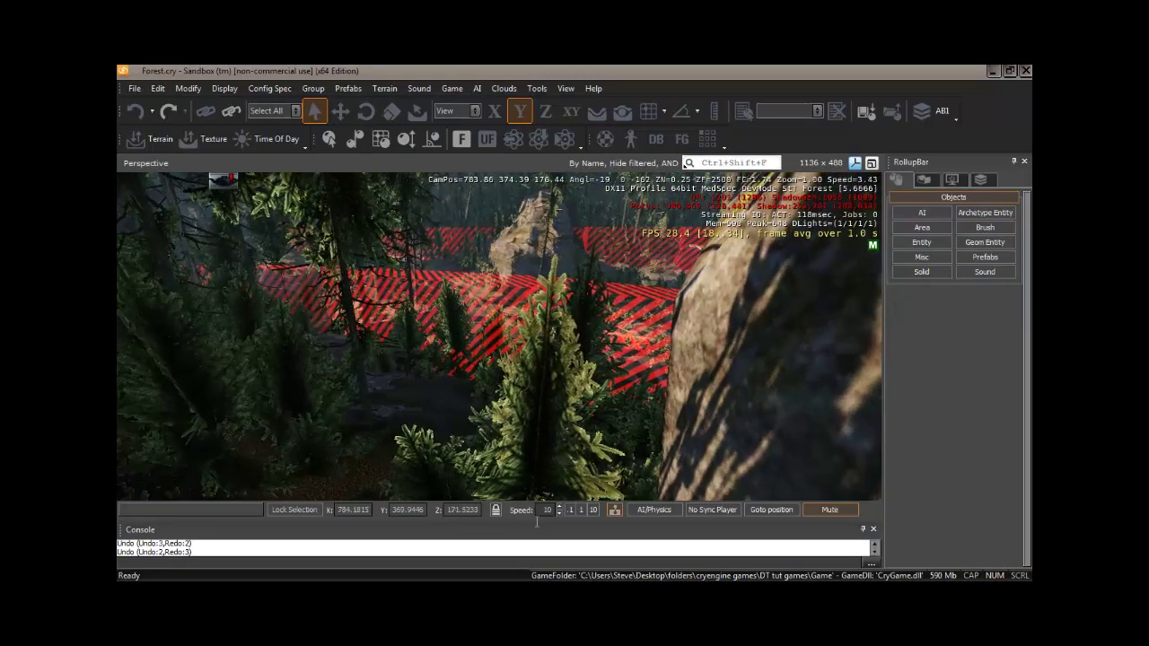
# - Set the camera movement speed to 1 and fly through the forest along the river path
pyautogui.click(547, 509)
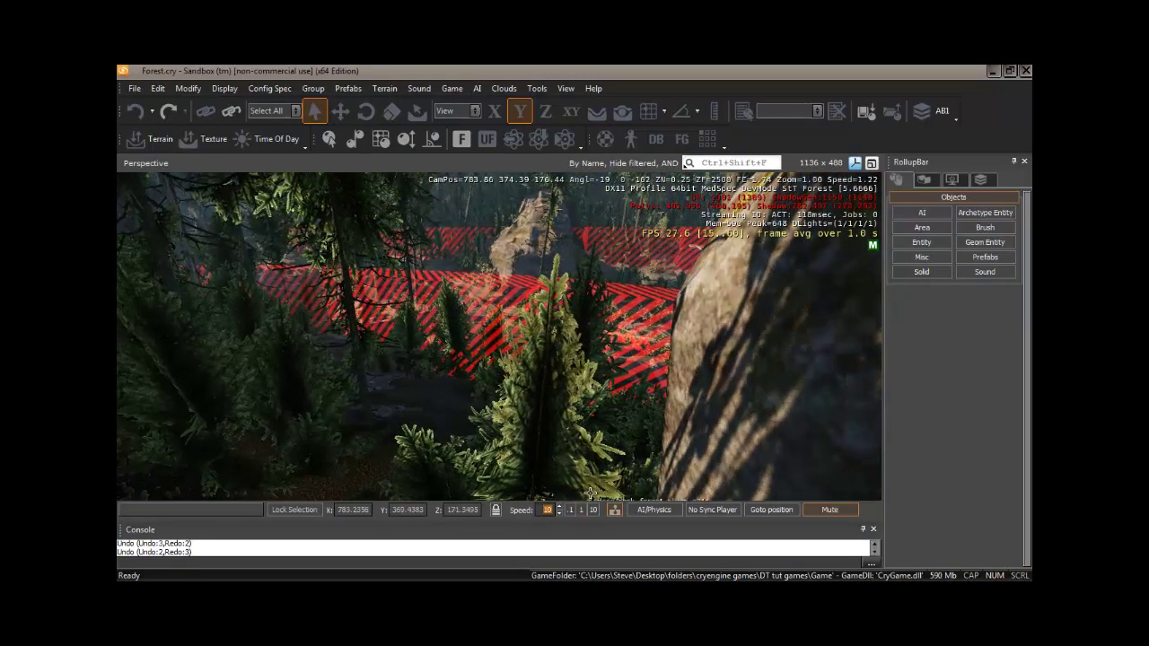
pyautogui.write('1')
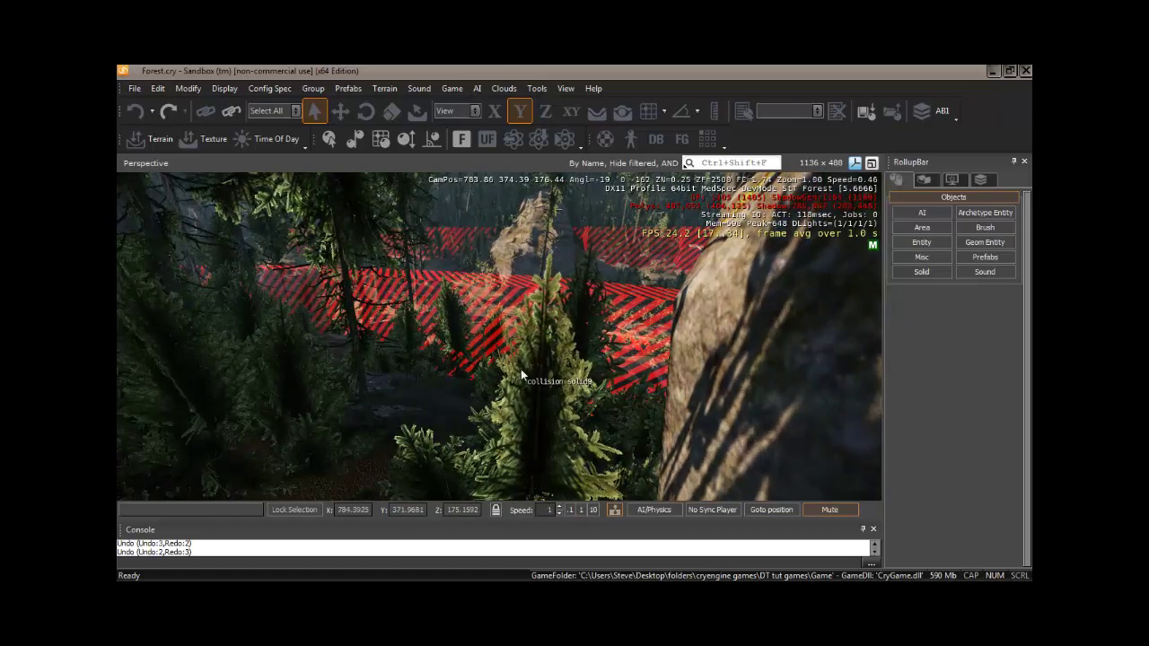
pyautogui.moveTo(521, 375)
pyautogui.mouseDown(button='right')
pyautogui.moveTo(552, 366)
pyautogui.moveTo(520, 374)
pyautogui.mouseUp(button='right')
pyautogui.press('w')
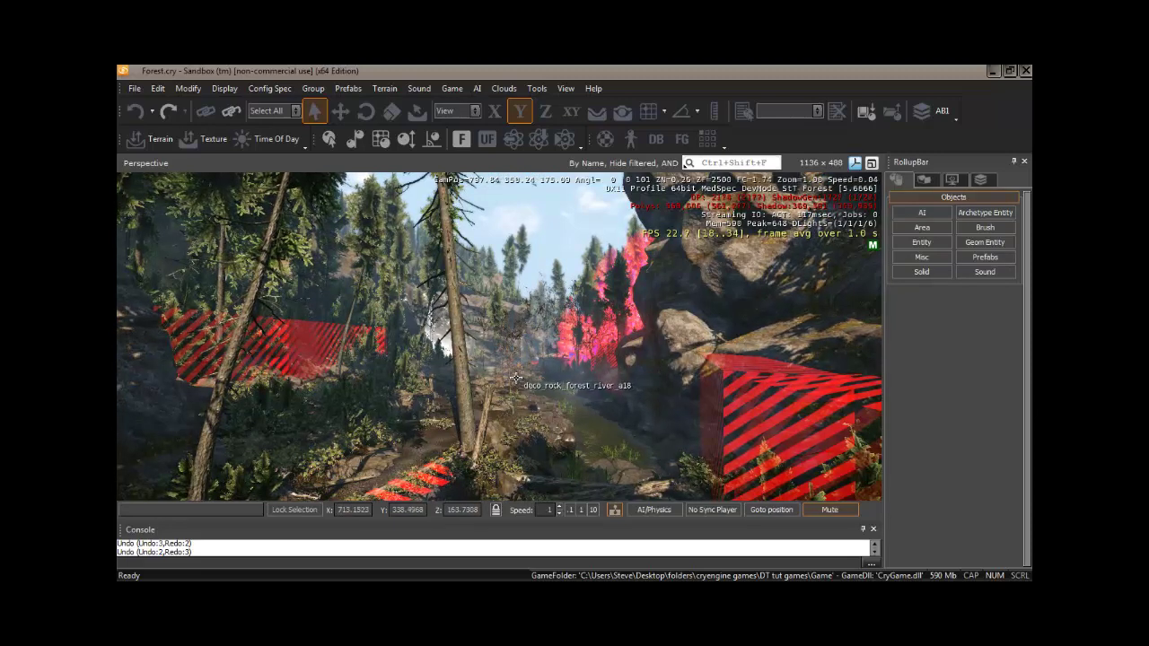
pyautogui.press('w')
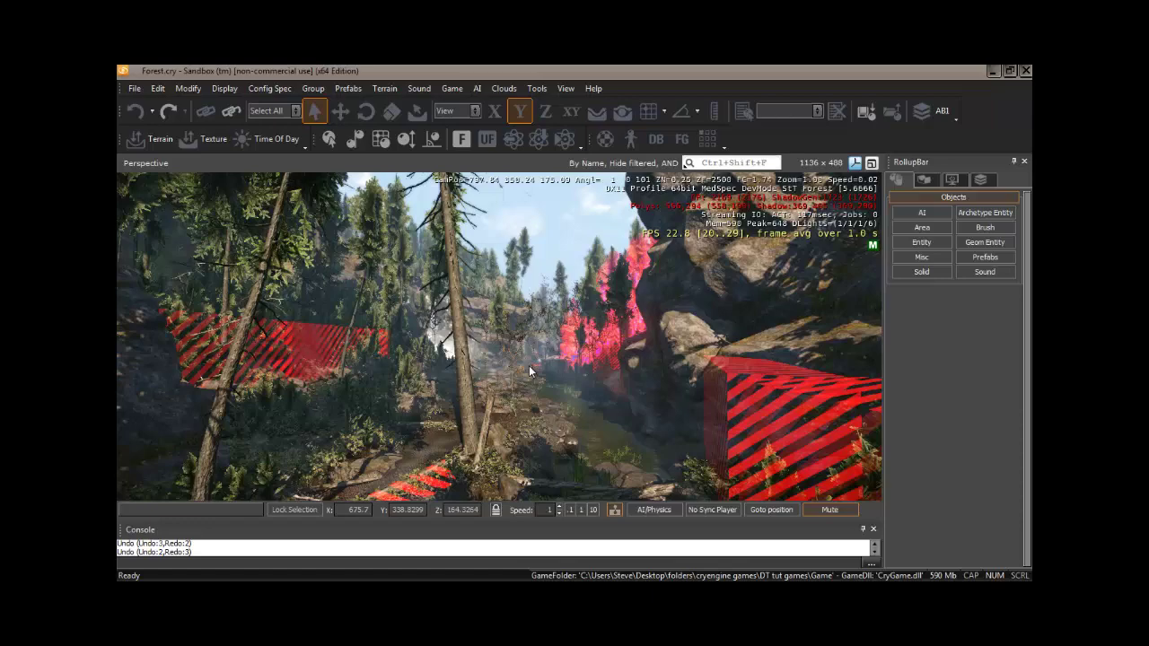
pyautogui.press('w')
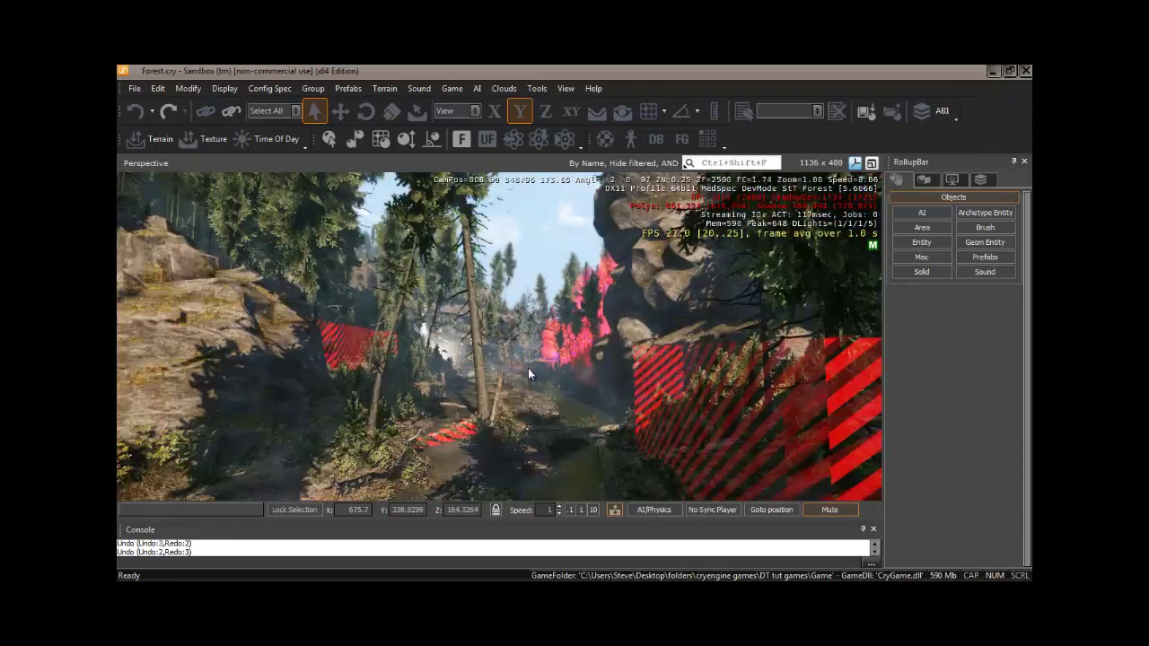
pyautogui.press('w')
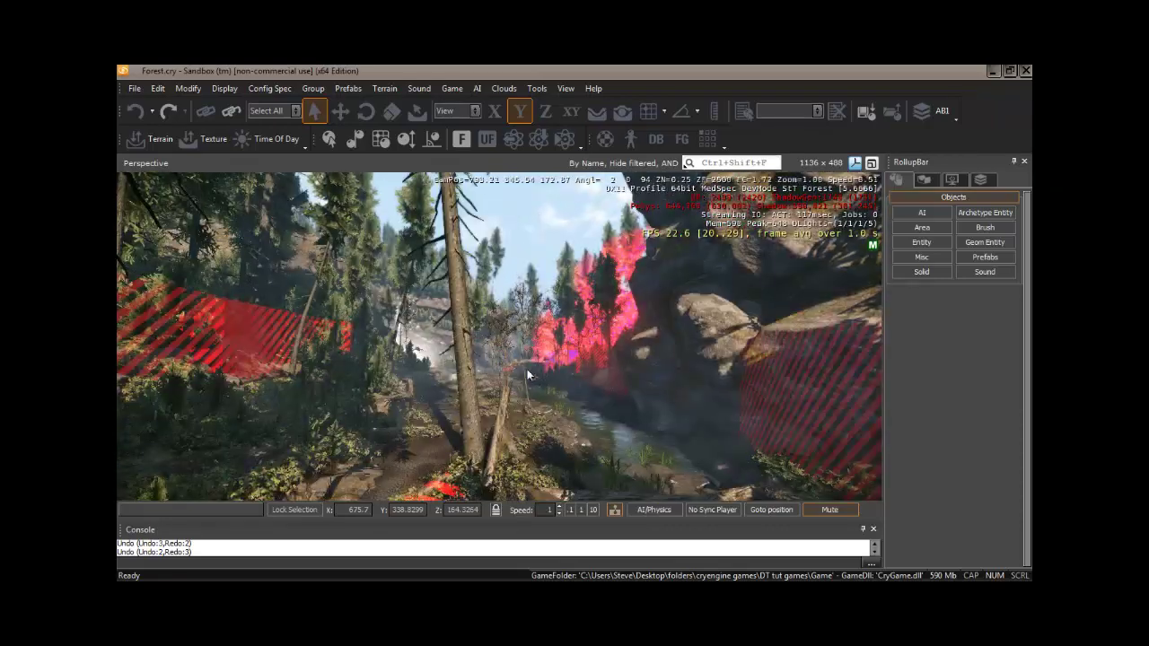
# - Look down toward the path and river, then show the object helpers in the viewport and hide them again
pyautogui.doubleClick(547, 510)
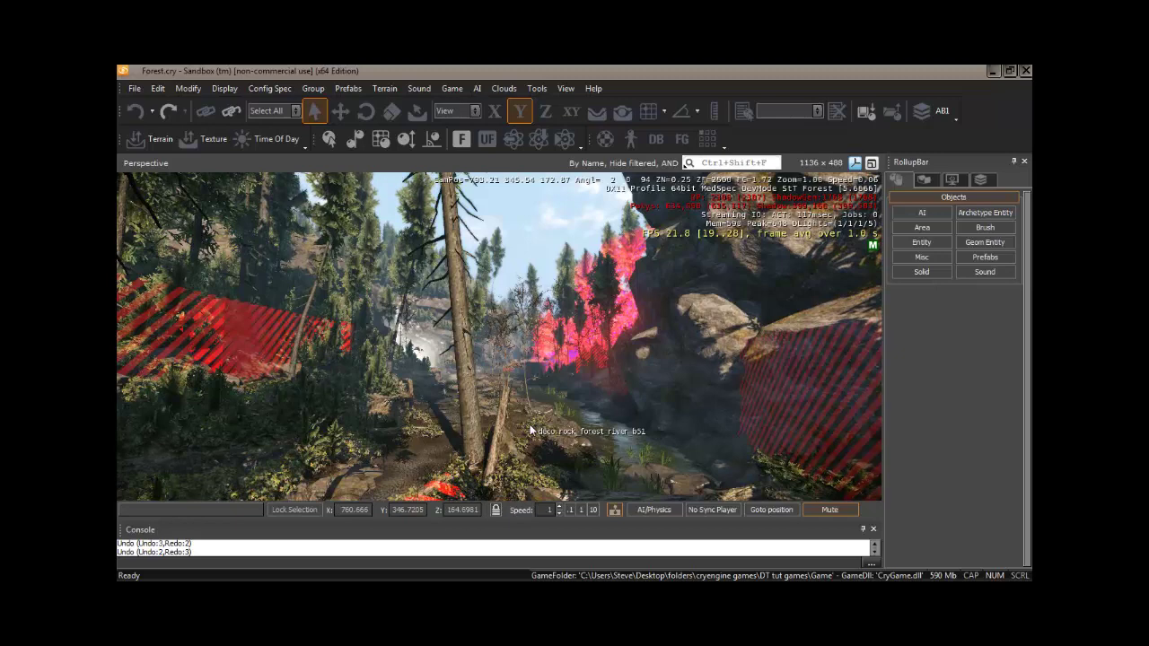
pyautogui.moveTo(530, 428); pyautogui.dragTo(531, 429, button='right')
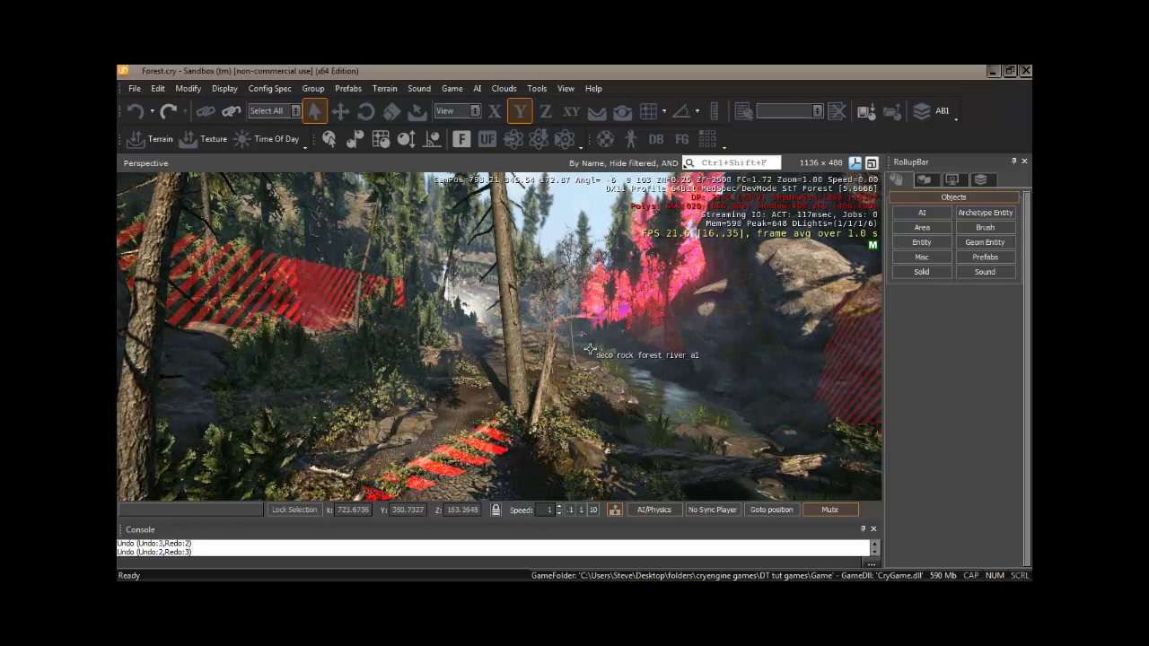
pyautogui.hotkey('shift', 'space')
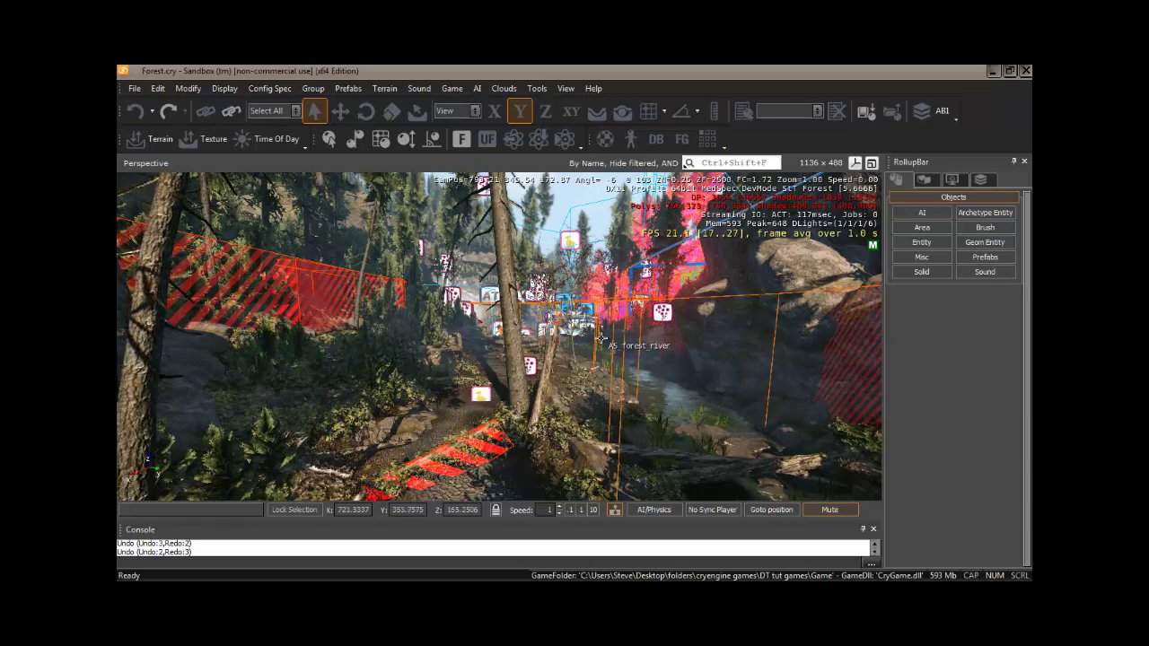
pyautogui.hotkey('shift', 'space')
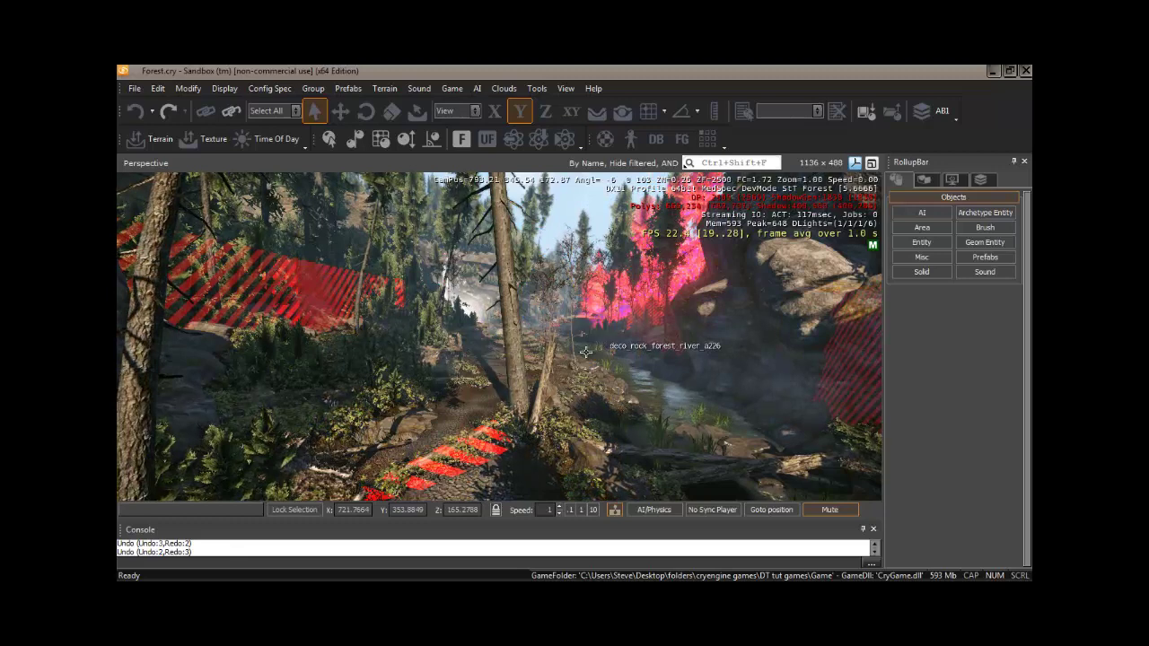
# - Select the a_spruce_c_dead1 brush beside the path and try moving it vertically
pyautogui.click(546, 383)
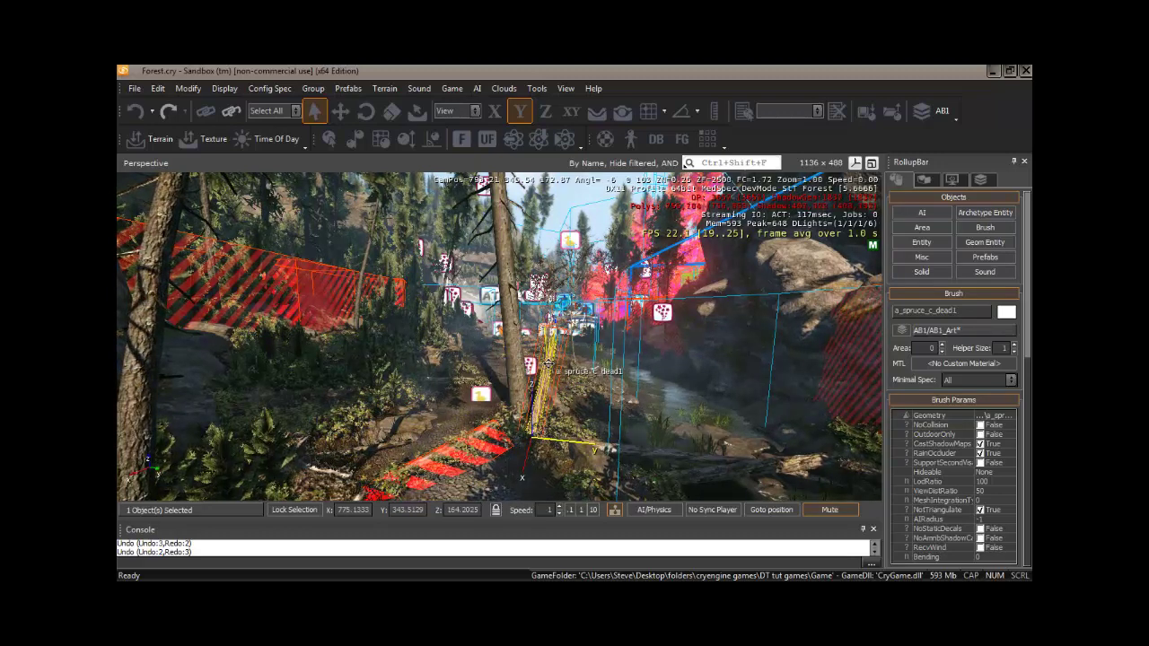
pyautogui.press('1')
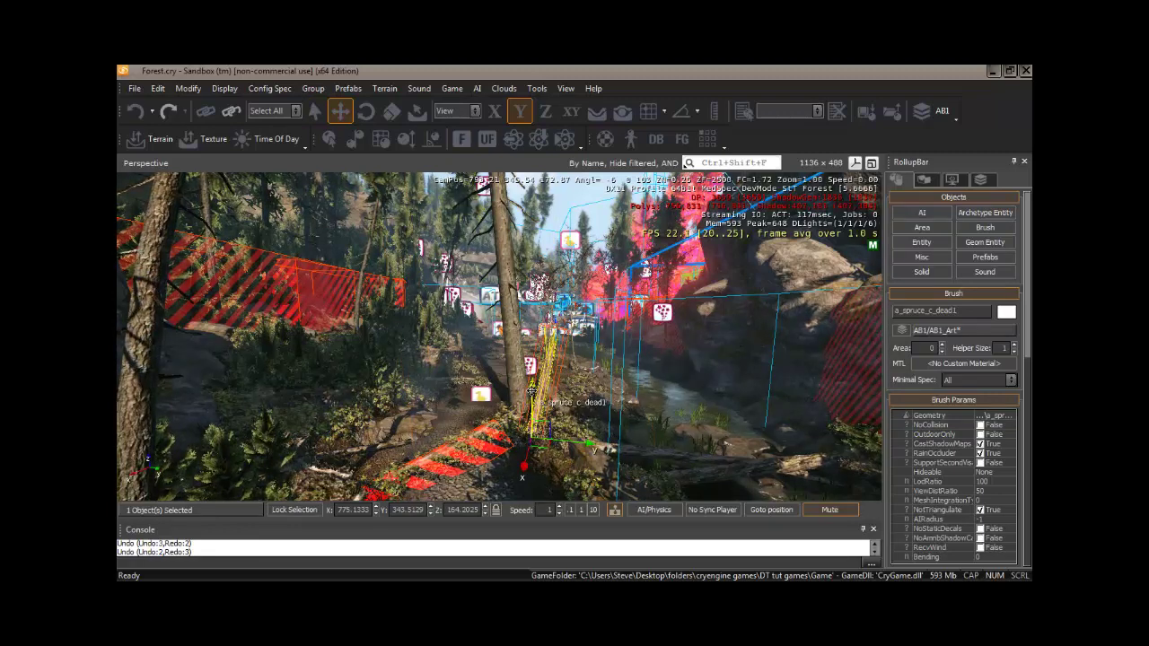
pyautogui.moveTo(532, 391); pyautogui.dragTo(528, 361)
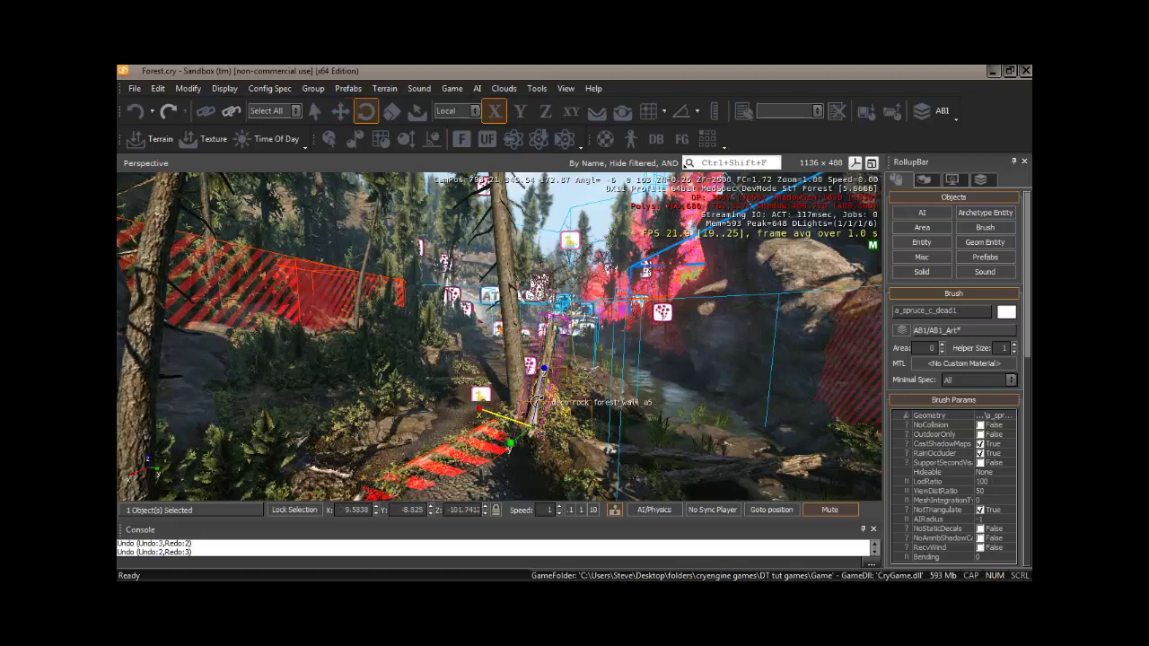
# - Try rotating the selected dead spruce about its local Z axis and activate scaling for it
pyautogui.press('F3')
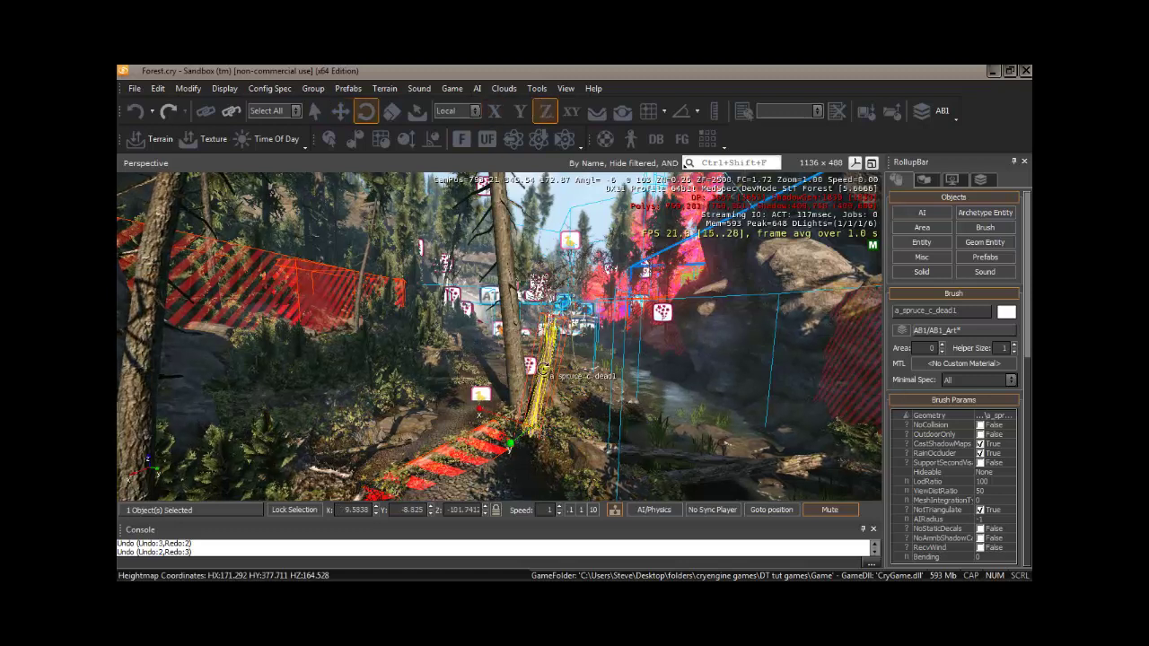
pyautogui.moveTo(543, 369)
pyautogui.mouseDown()
pyautogui.moveTo(550, 361)
pyautogui.moveTo(577, 386)
pyautogui.moveTo(549, 366)
pyautogui.mouseUp()
pyautogui.press('3')
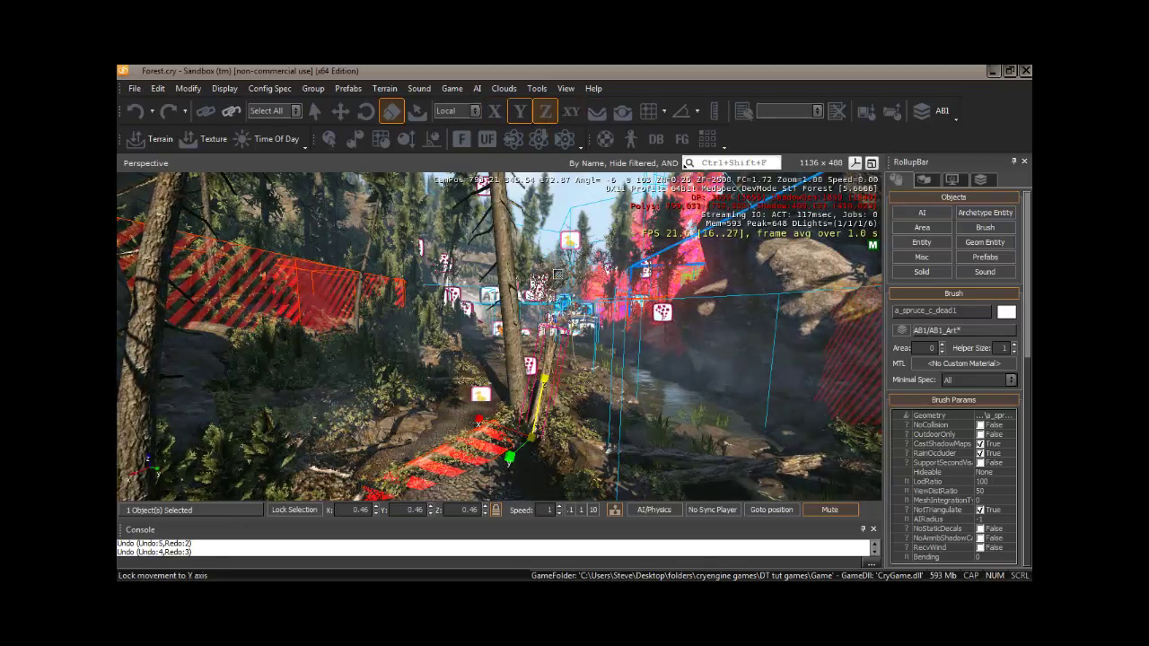
# - Return to the Move tool in View coordinates and try the XY, Z and follow-terrain constraints
pyautogui.press('1')
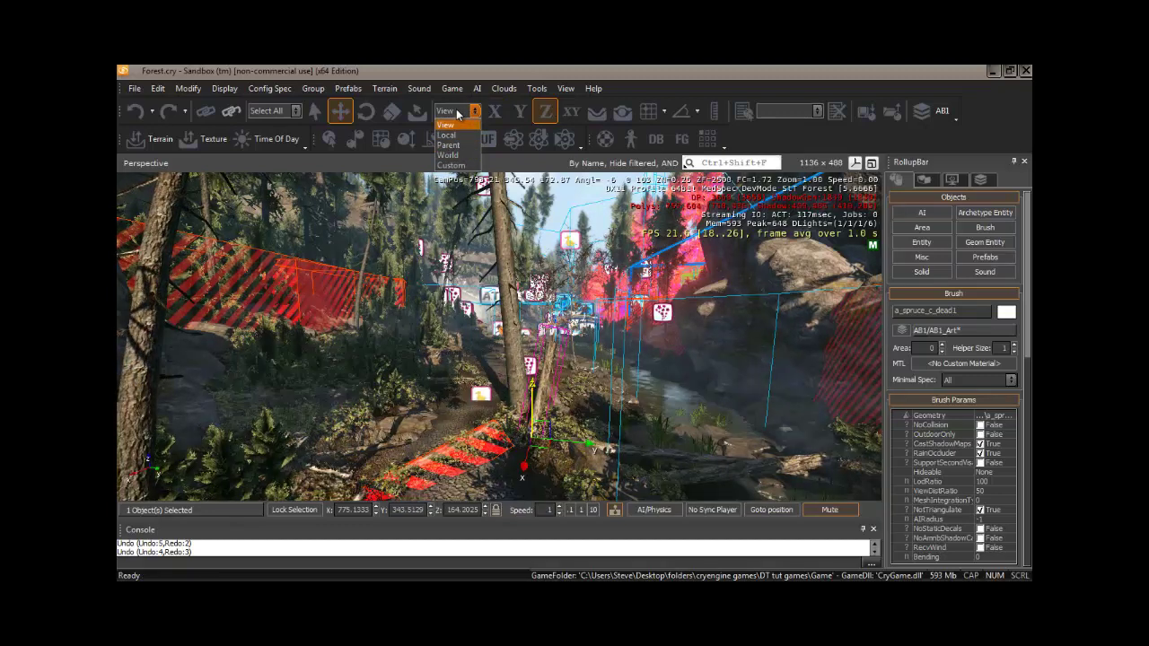
pyautogui.click(475, 113)
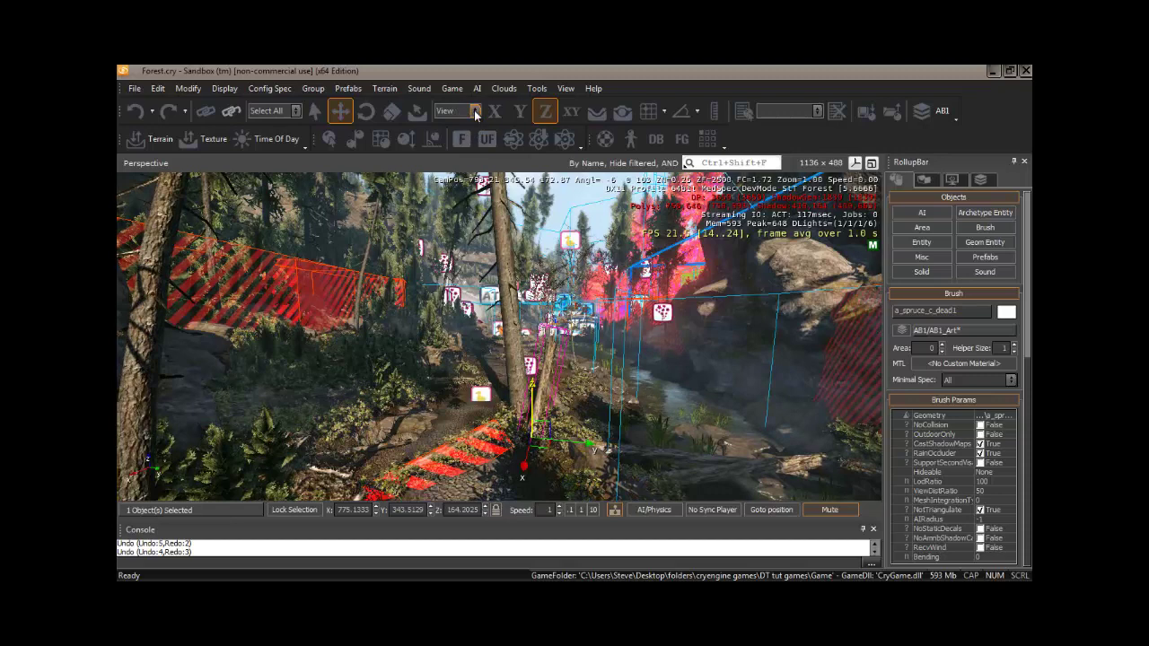
pyautogui.click(572, 115)
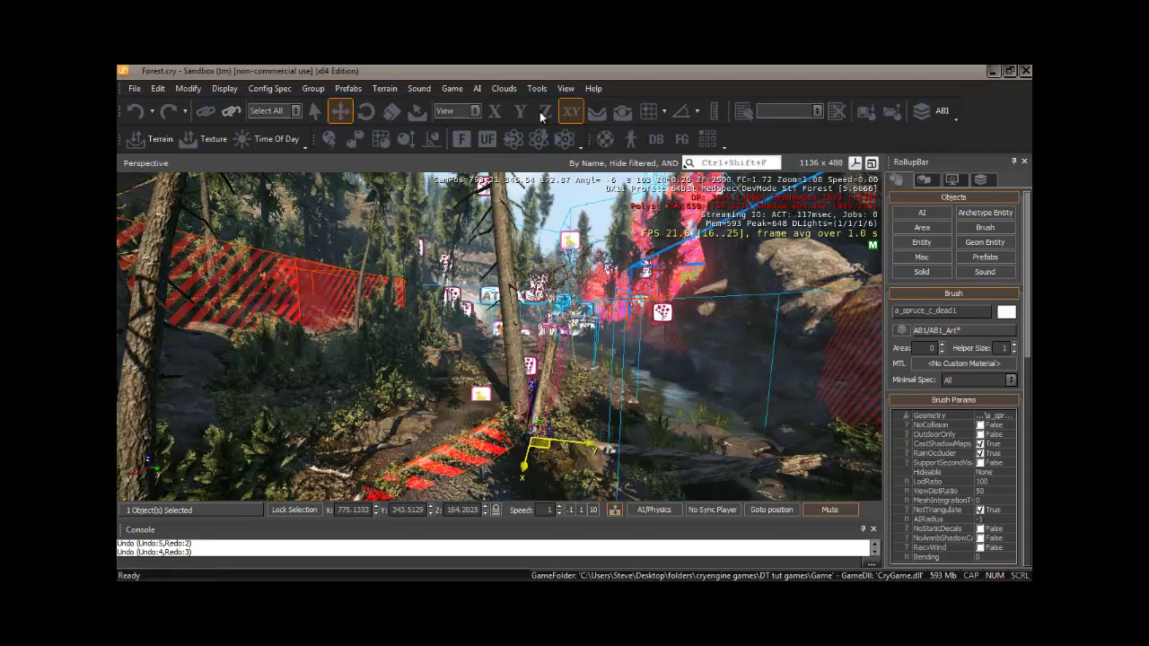
pyautogui.click(547, 112)
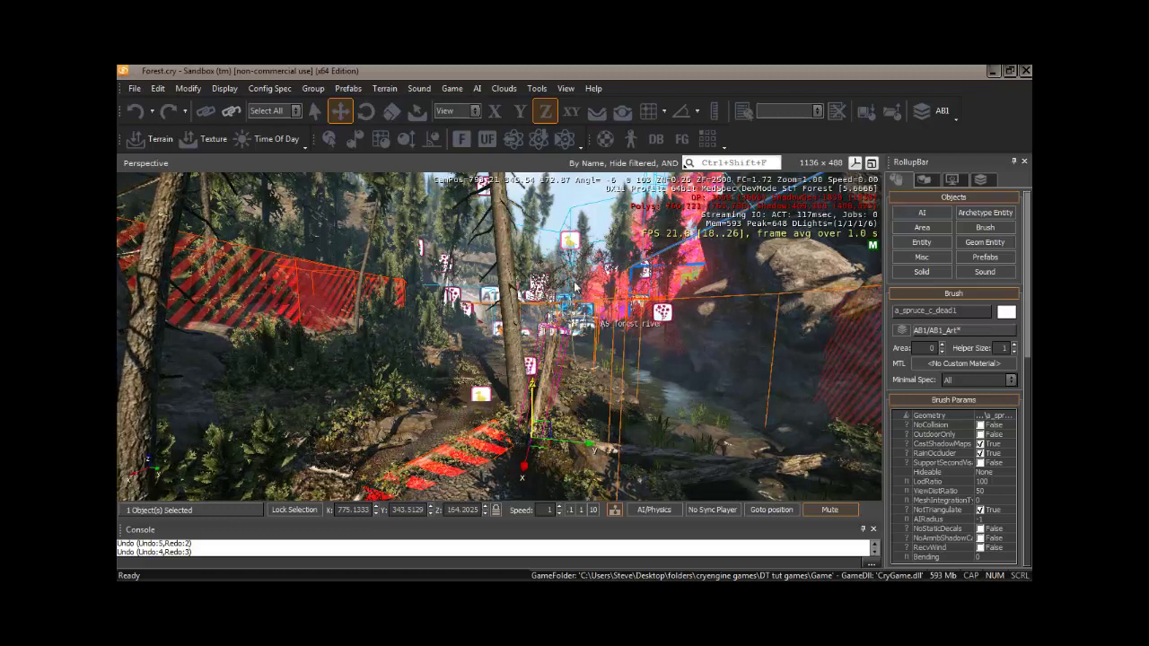
pyautogui.click(597, 111)
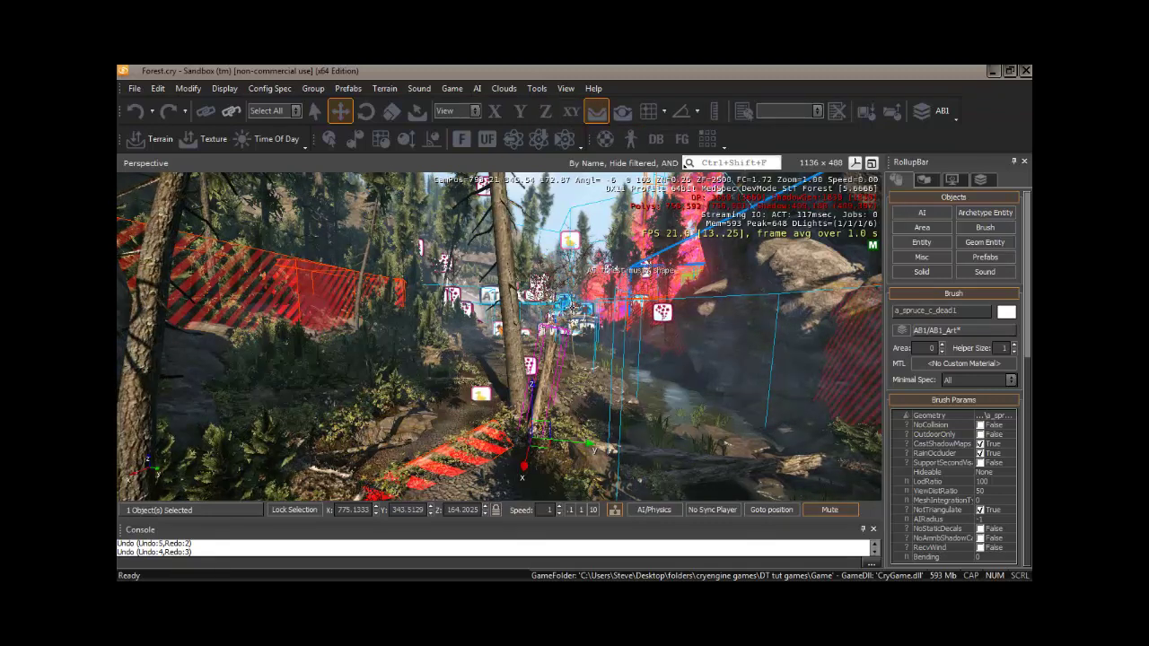
# - Move the dead spruce along X and up along Z, then reposition it on the ground of the path
pyautogui.press('1')
pyautogui.moveTo(521, 469); pyautogui.dragTo(608, 345)
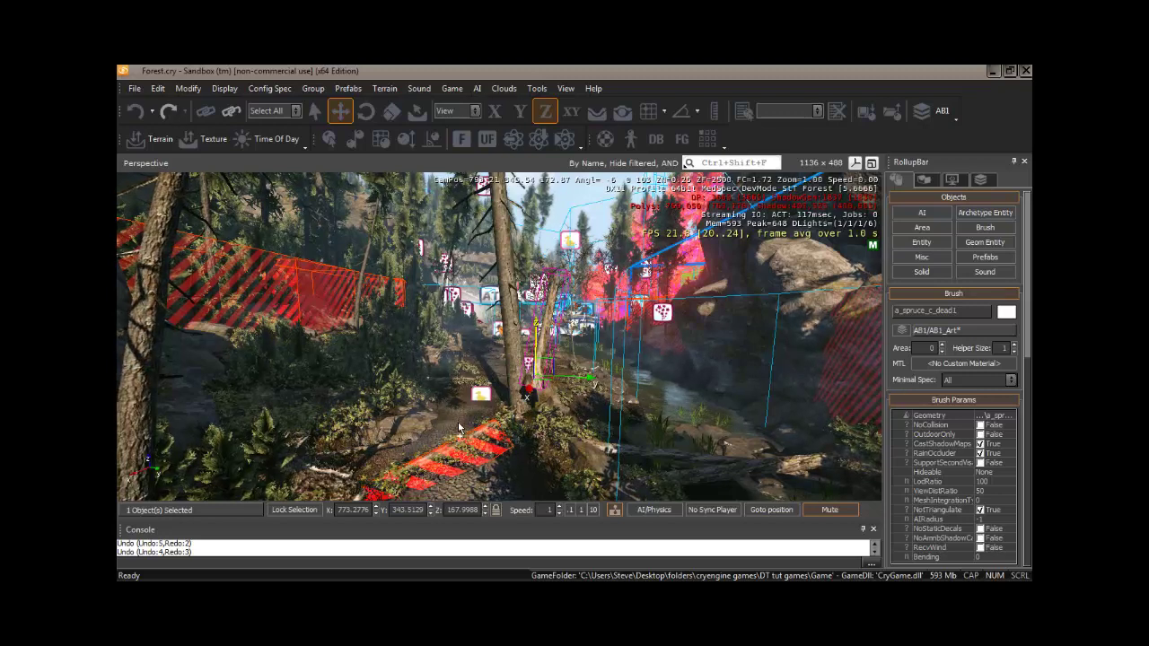
pyautogui.moveTo(448, 436); pyautogui.dragTo(449, 432)
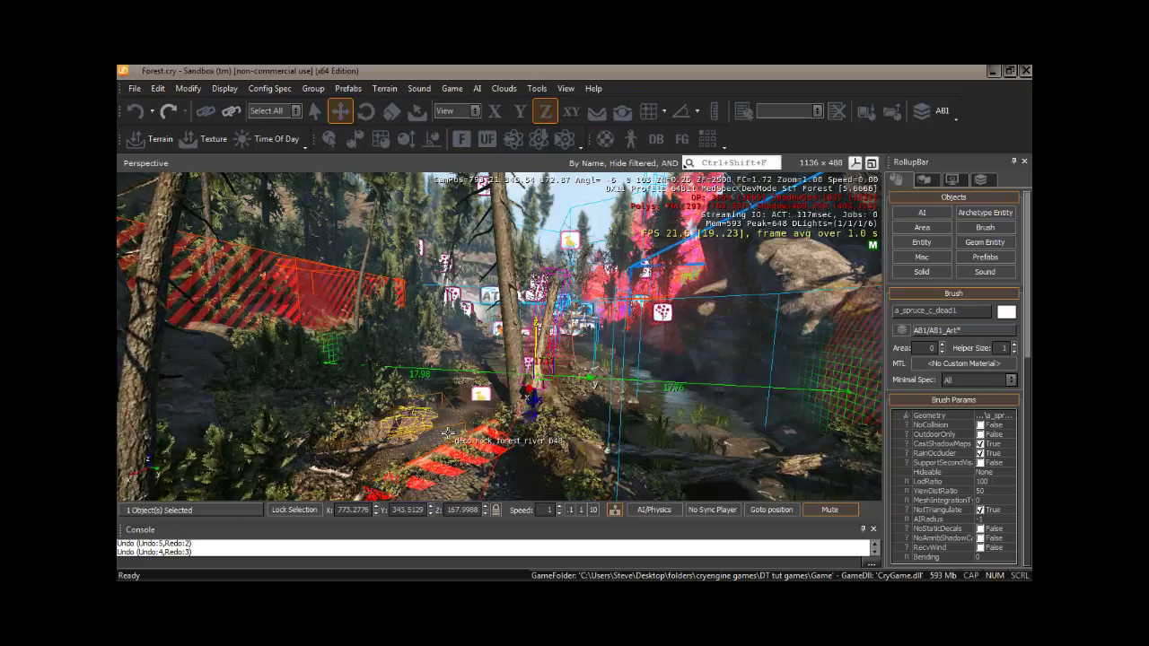
pyautogui.moveTo(448, 435); pyautogui.dragTo(447, 435)
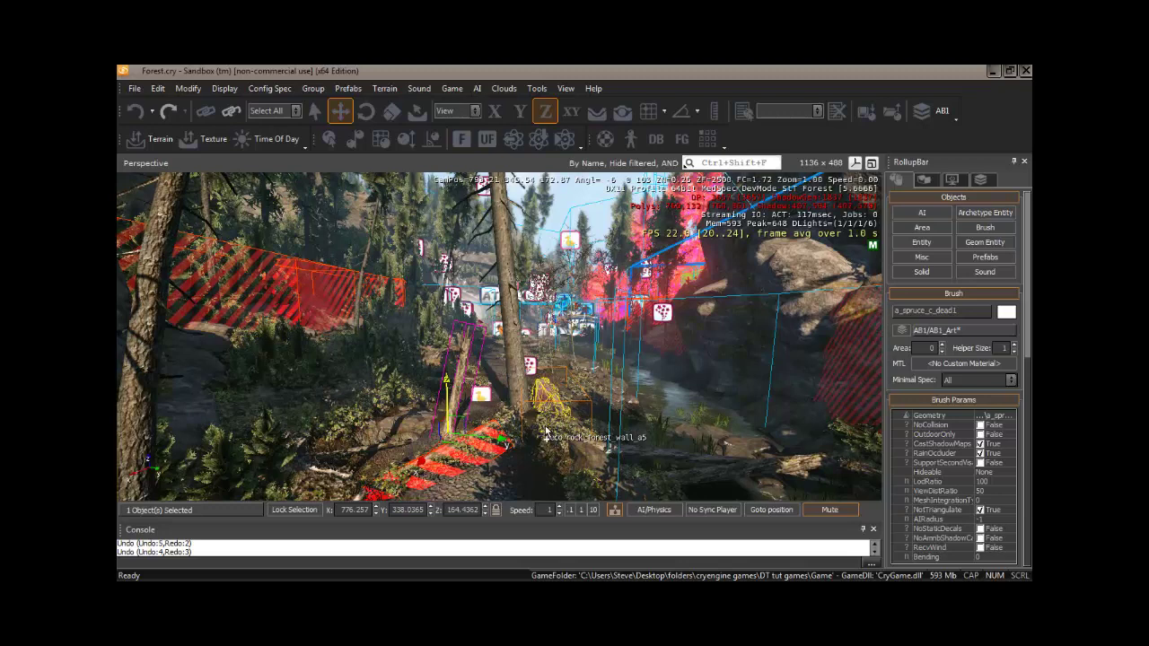
# - Undo the dead spruce's placement on the path and its upward move, stepping through the undo history
pyautogui.hotkey('ctrl', 'y')
pyautogui.hotkey('ctrl', 'y')
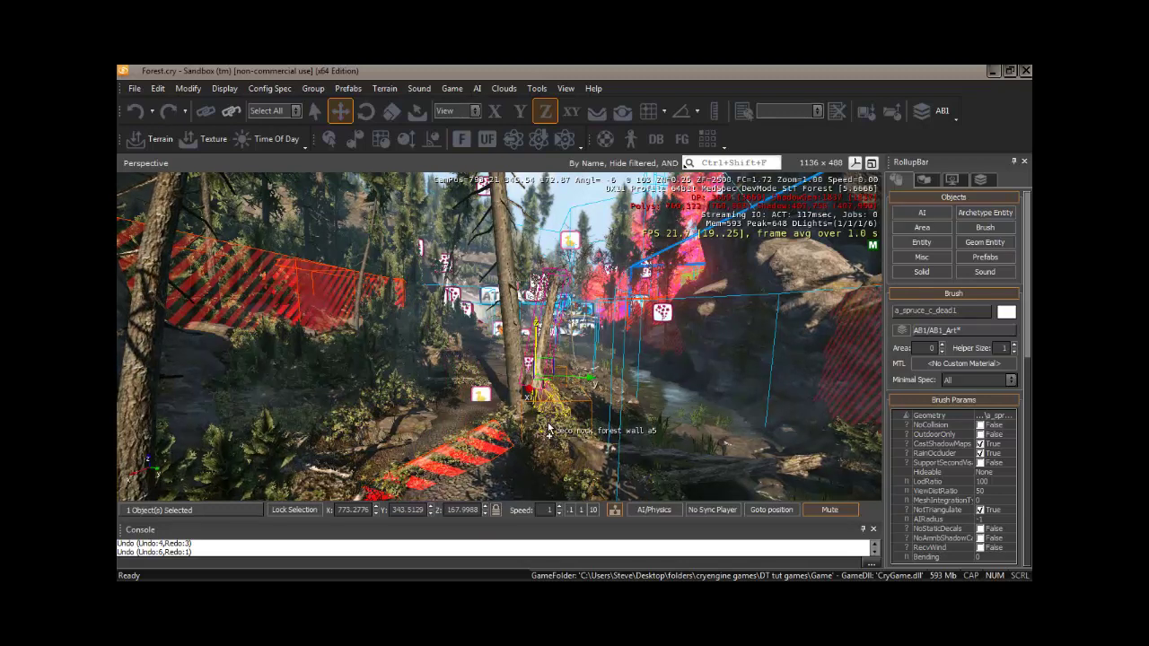
pyautogui.hotkey('ctrl', 'z')
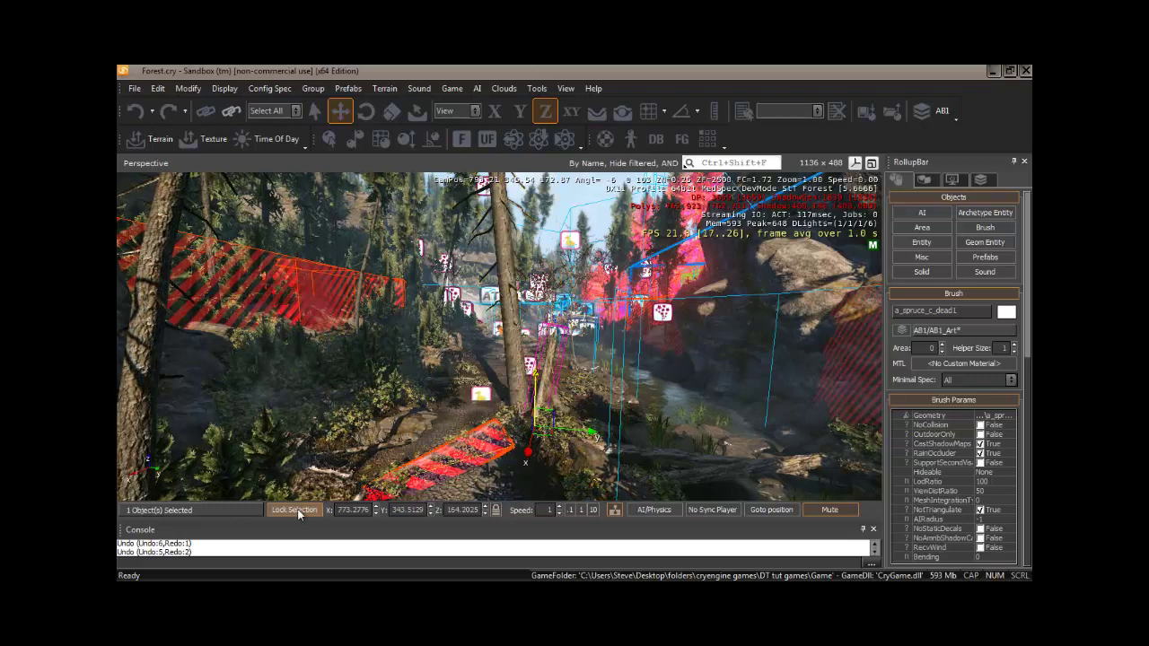
# - Examine the selected dead spruce's brush settings, from its layer and material through Brush Params to the brush library
pyautogui.click(297, 509)
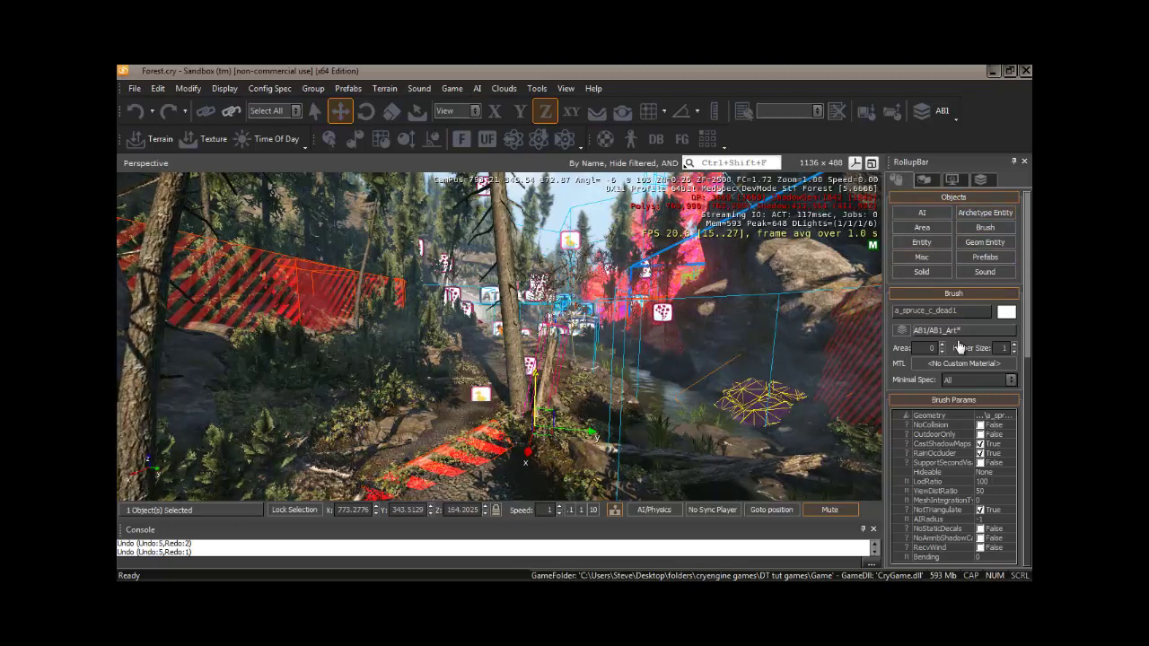
pyautogui.click(992, 500)
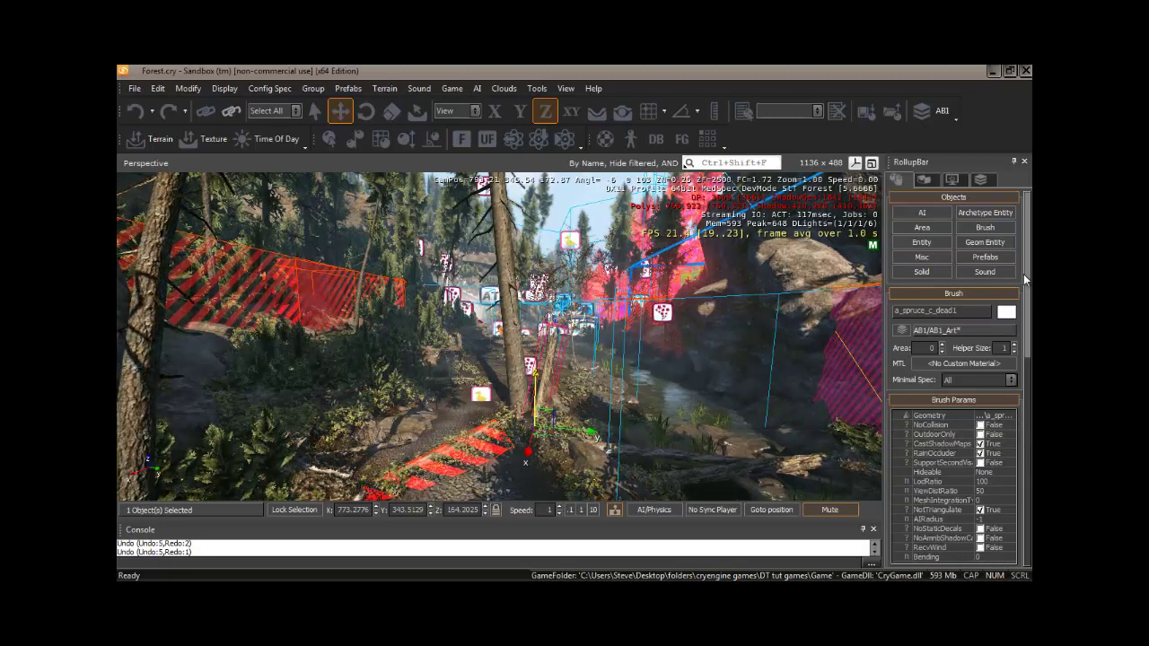
pyautogui.scroll(-5, 1024, 274)
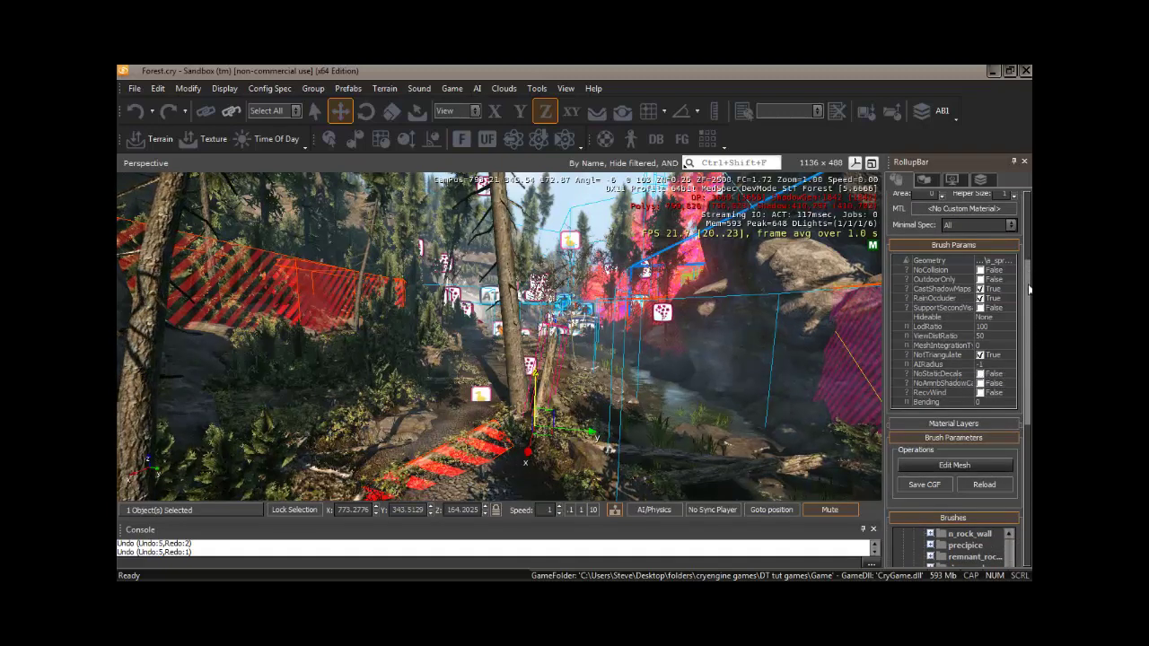
pyautogui.moveTo(1030, 289); pyautogui.dragTo(1029, 373)
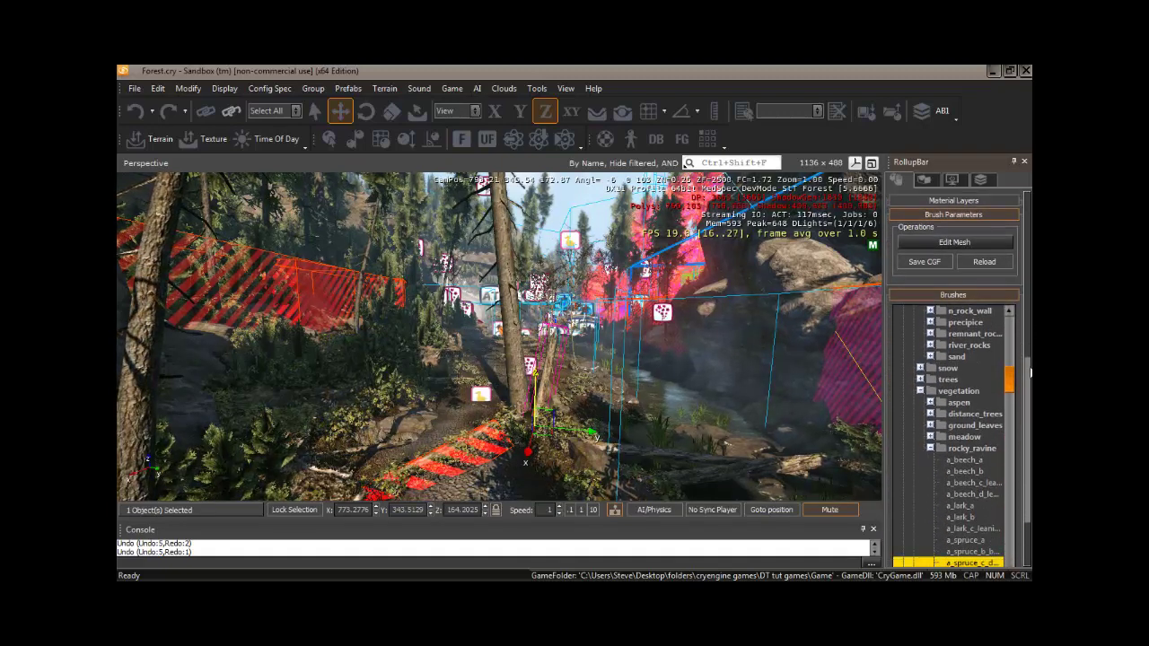
pyautogui.scroll(10, 941, 268)
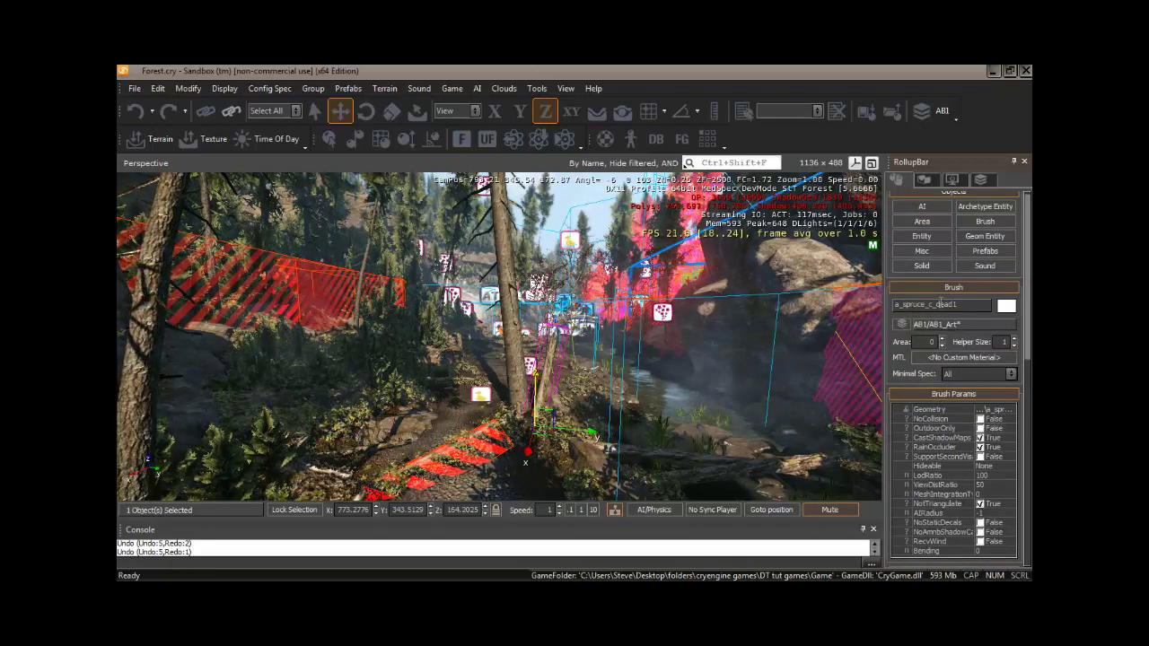
pyautogui.scroll(1, 1026, 272)
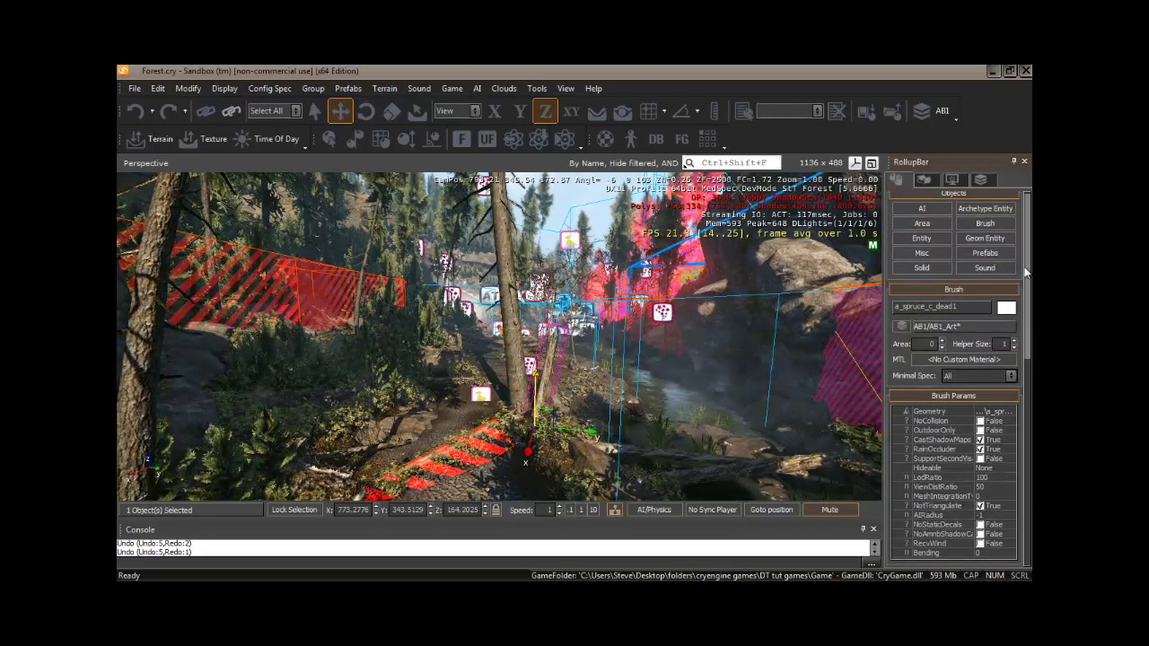
pyautogui.scroll(1, 1026, 272)
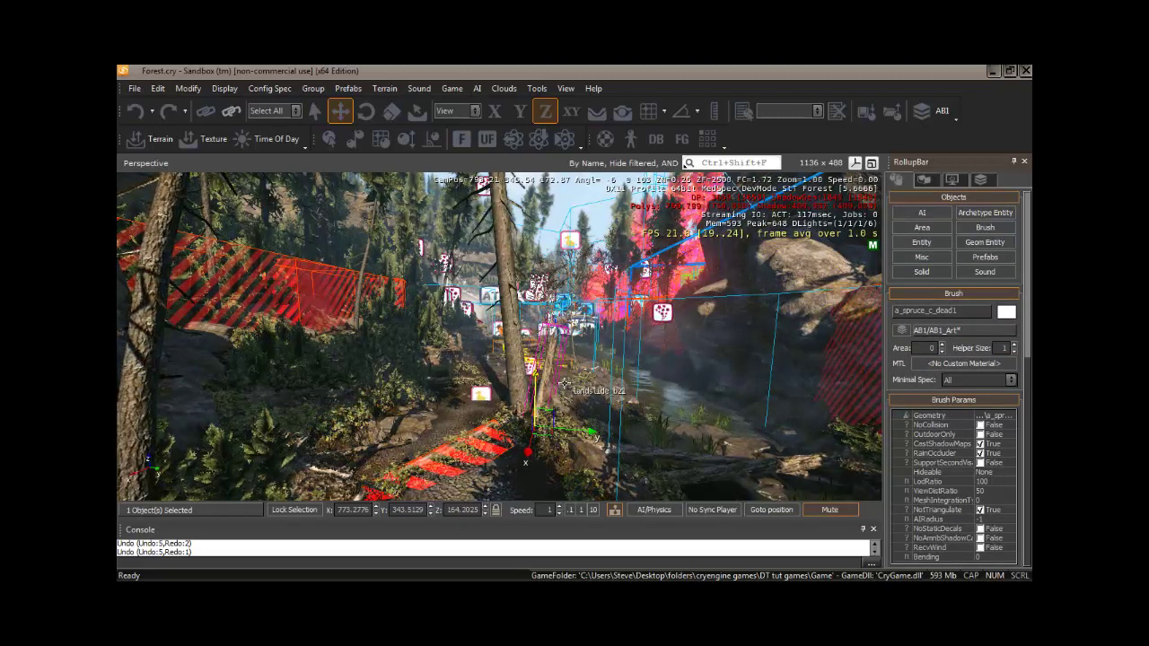
# - Fly the camera over the river path toward the hillside waterfall and its object helpers
pyautogui.moveTo(564, 385)
pyautogui.mouseDown(button='right')
pyautogui.moveTo(566, 396)
pyautogui.moveTo(564, 381)
pyautogui.moveTo(593, 388)
pyautogui.moveTo(568, 387)
pyautogui.mouseUp(button='right')
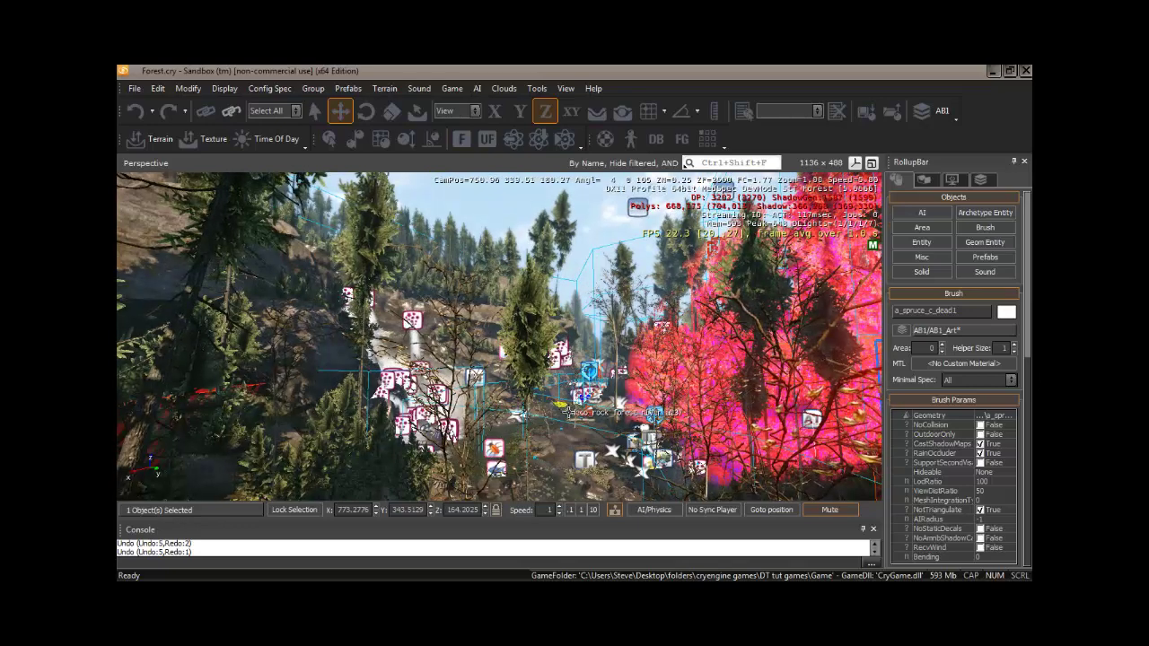